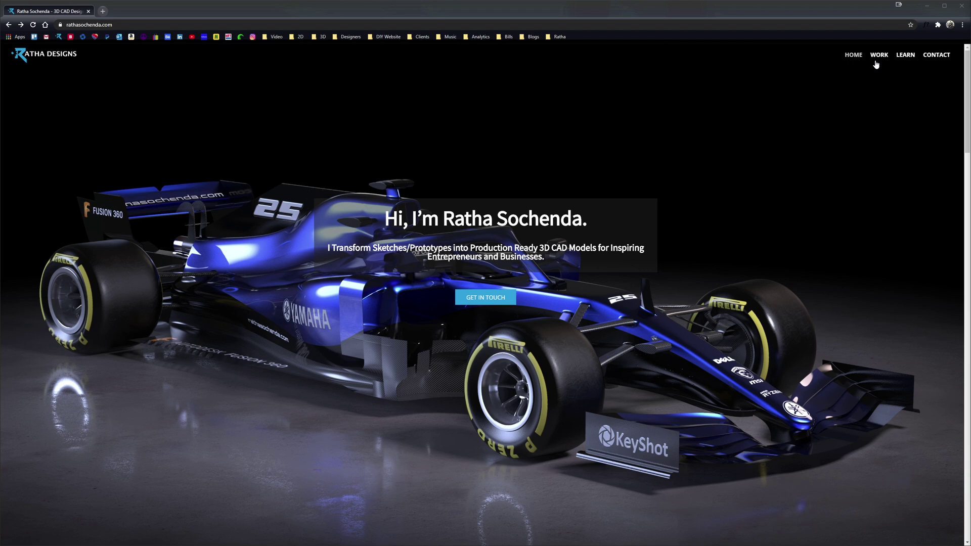
pyautogui.click(908, 60)
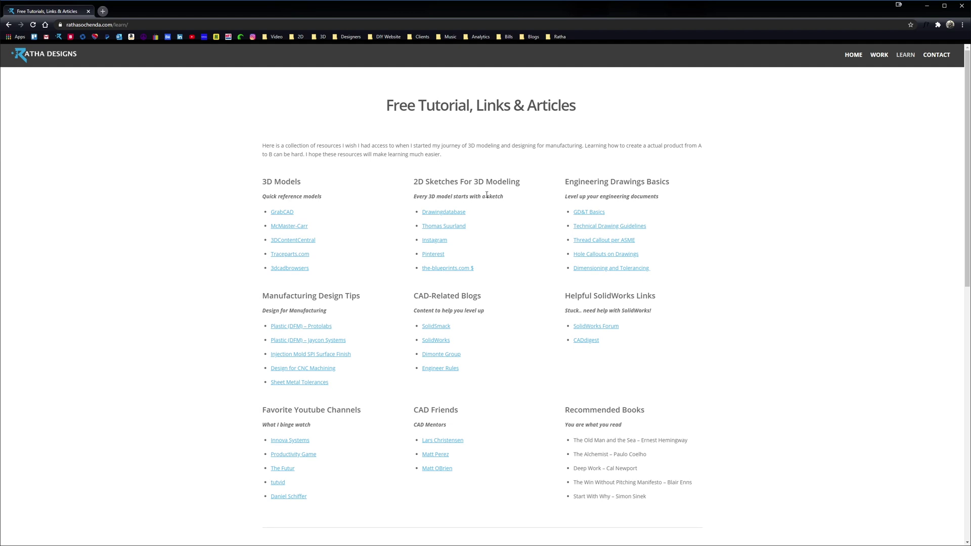
pyautogui.click(458, 215)
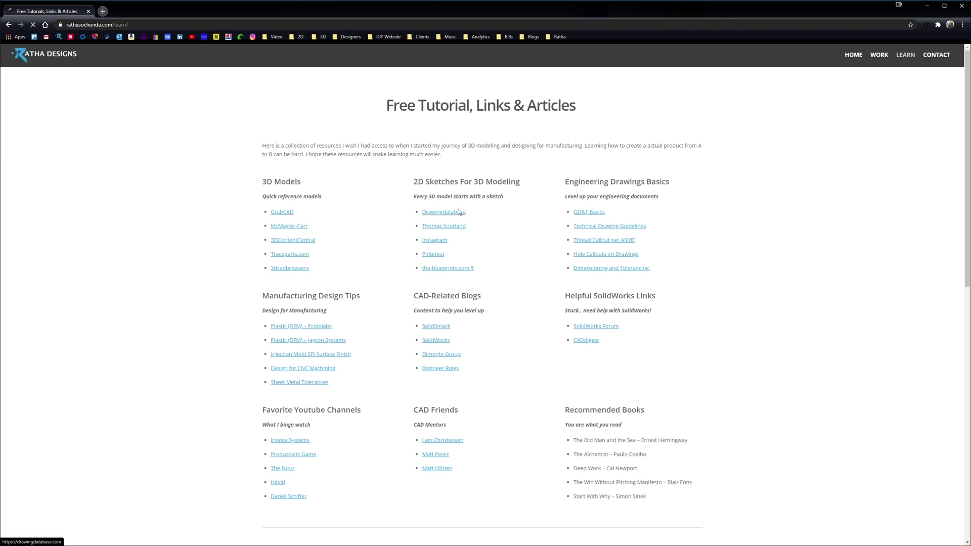
pyautogui.click(418, 69)
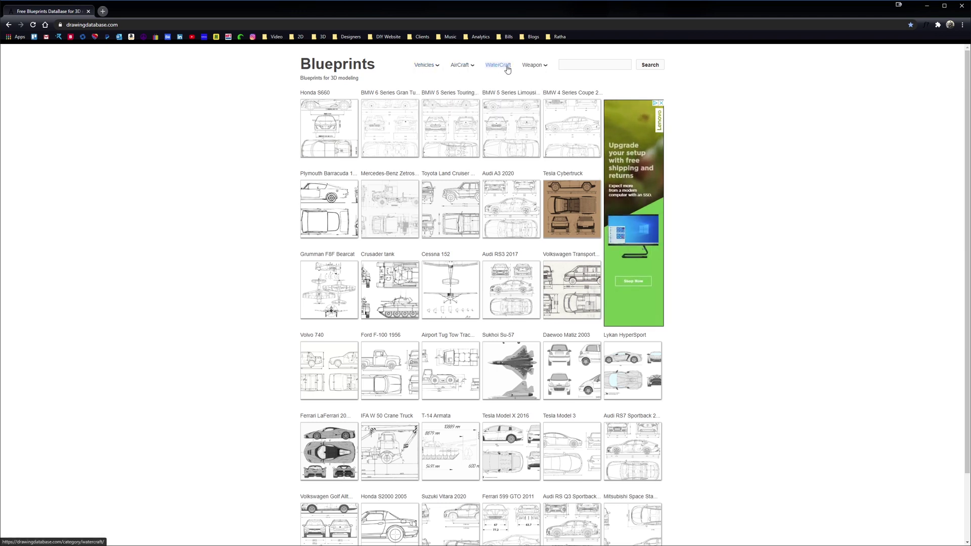
pyautogui.click(384, 114)
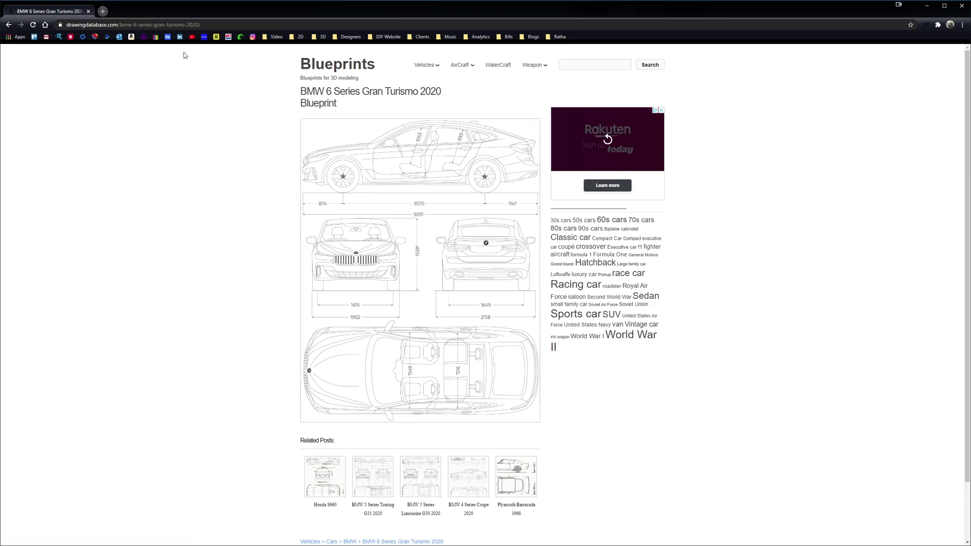
pyautogui.hotkey('alt', 'Left')
pyautogui.hotkey('alt', 'Left')
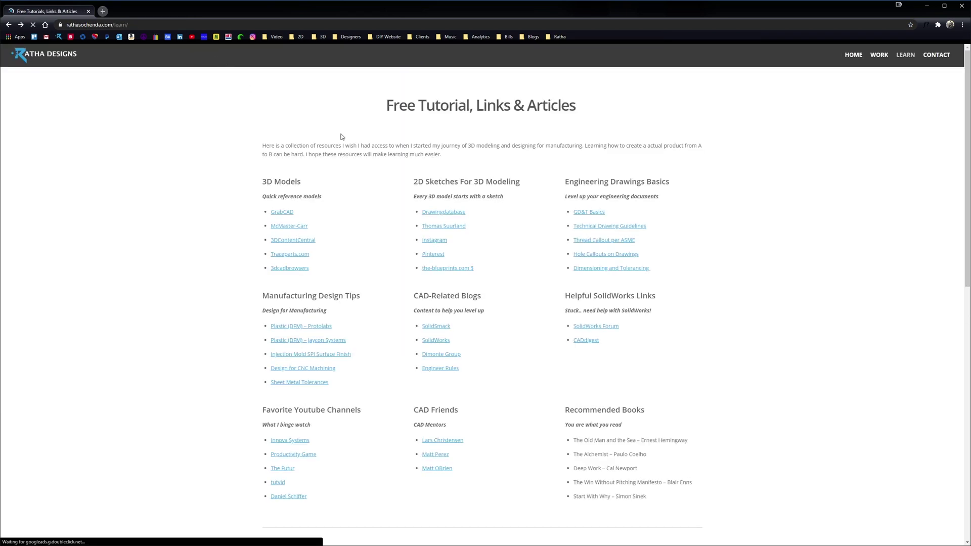
# View the Logitech mouse sketch post on the industrialsketches Instagram profile, then return to the links page.
pyautogui.click(439, 241)
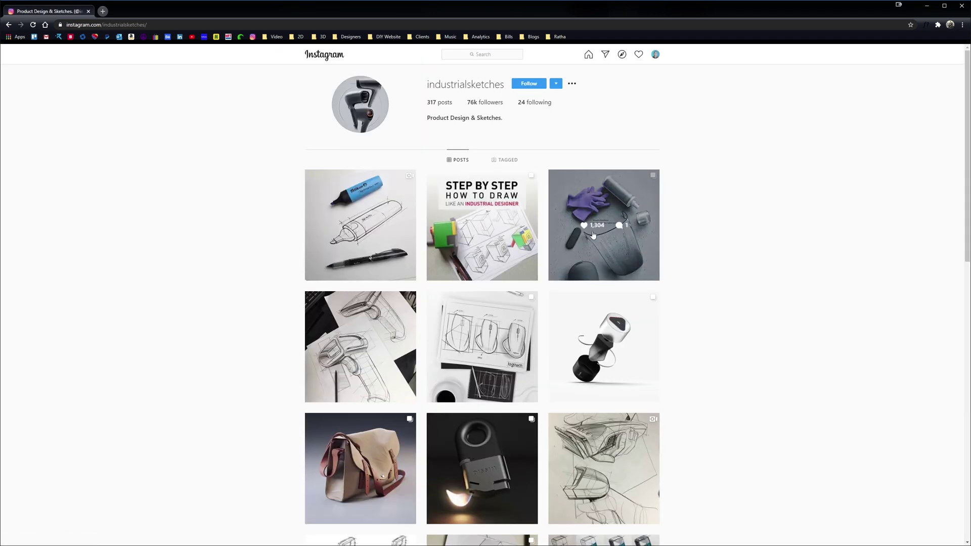
pyautogui.scroll(-1, 594, 236)
pyautogui.click(501, 264)
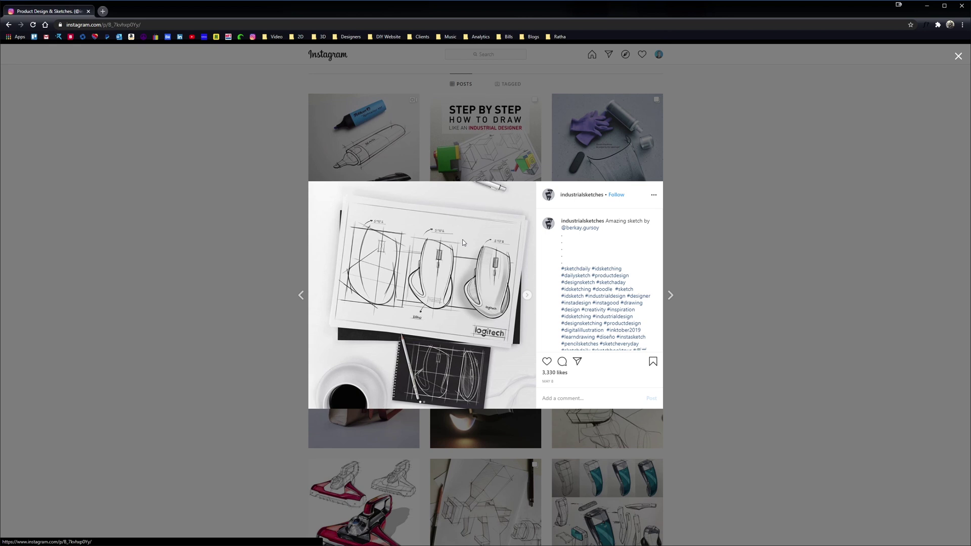
pyautogui.click(677, 204)
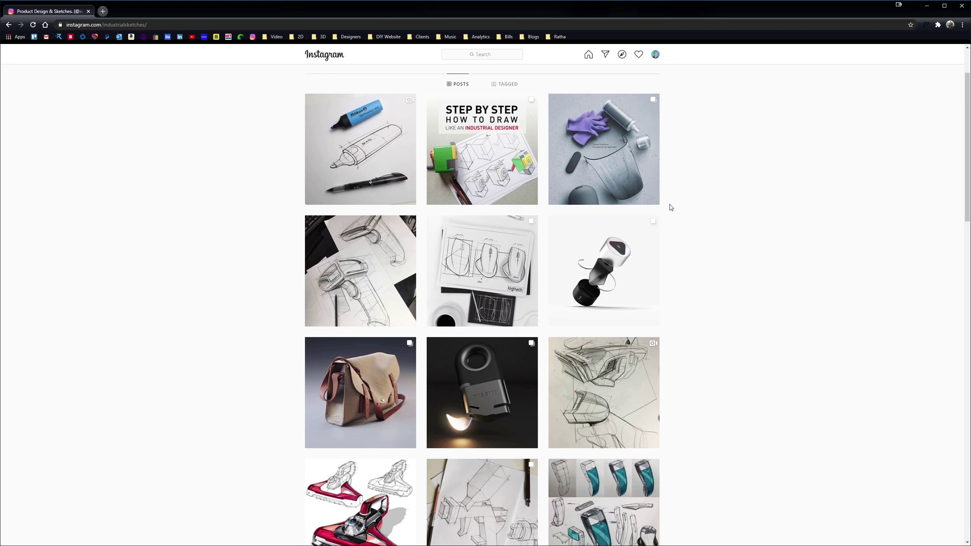
pyautogui.click(8, 24)
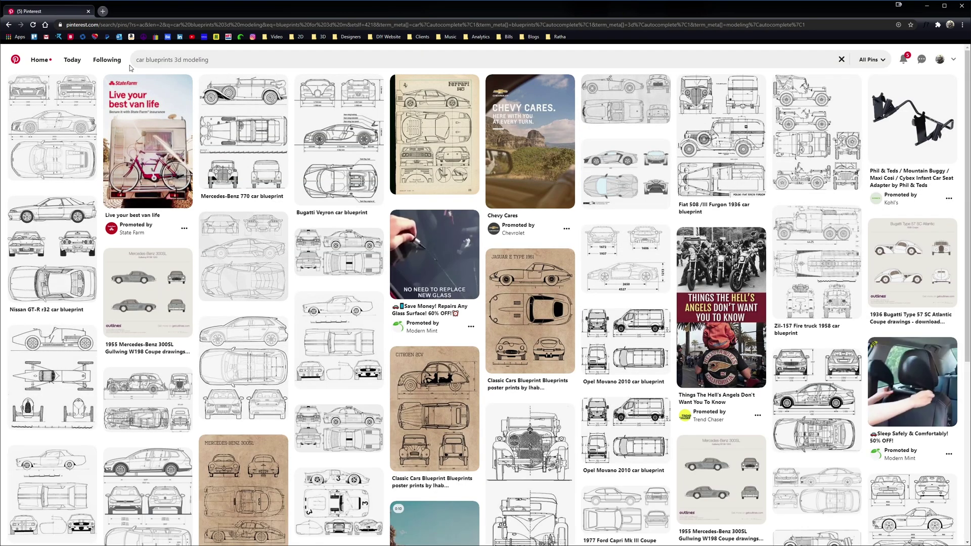
pyautogui.moveTo(435, 134)
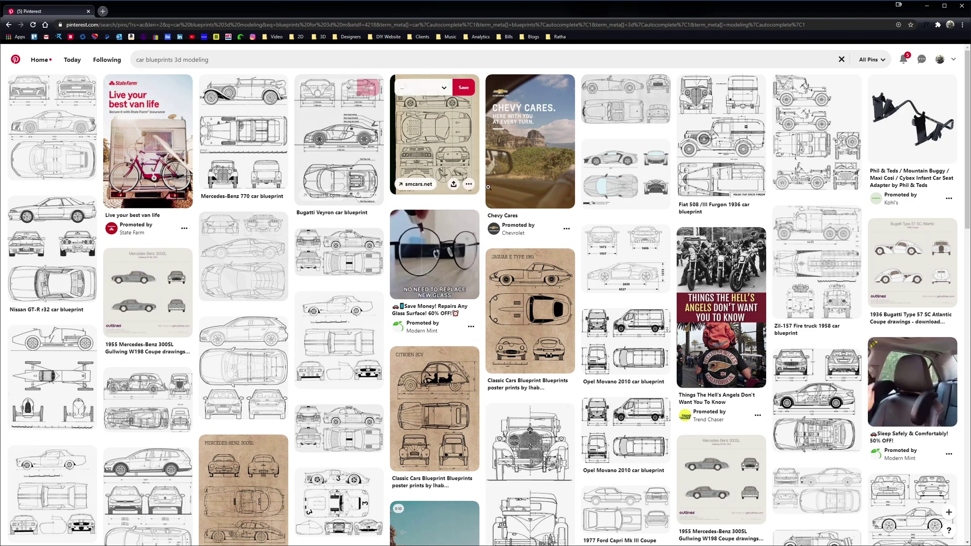
# View the Ferrari 458 Italia blueprint pin, then go back and visit the-blueprints.com.
pyautogui.click(636, 268)
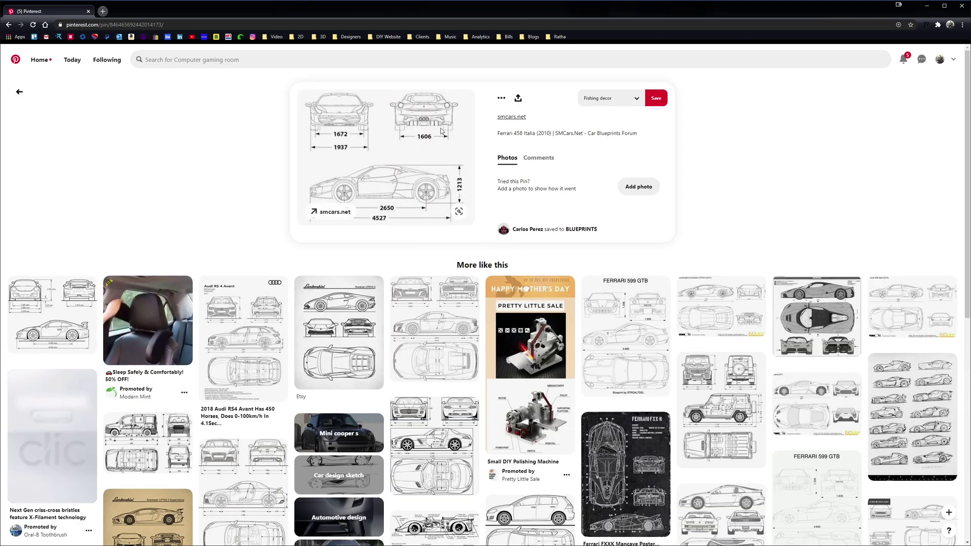
pyautogui.hotkey('alt', 'Left')
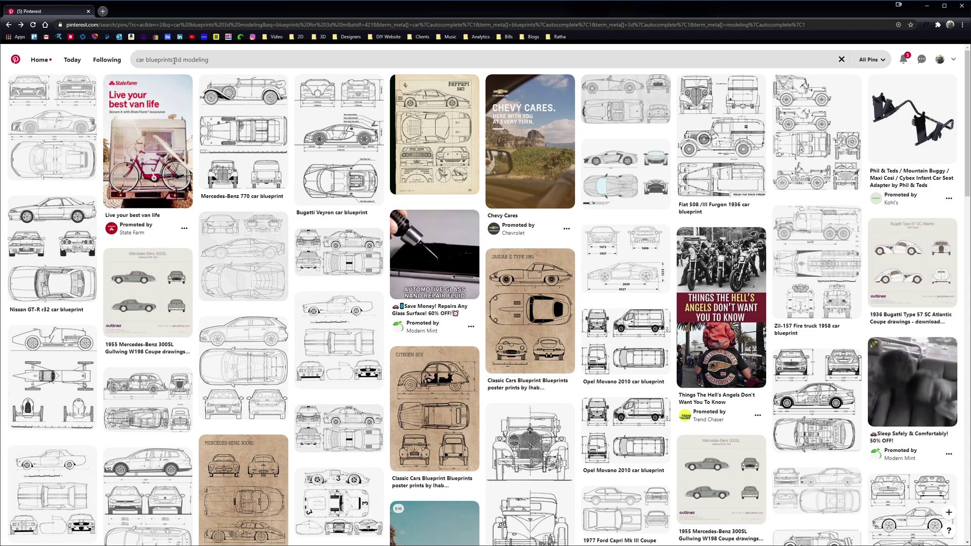
pyautogui.hotkey('alt', 'Left')
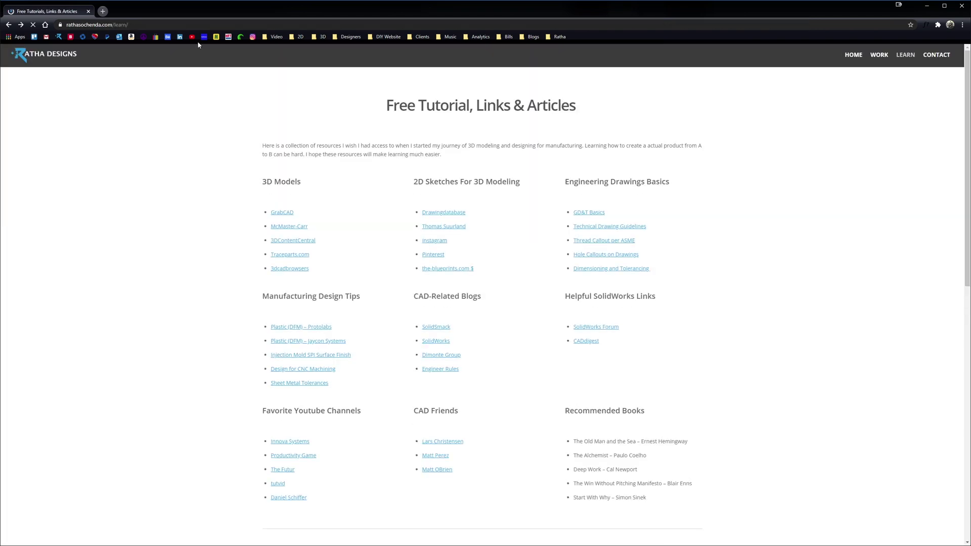
pyautogui.click(464, 268)
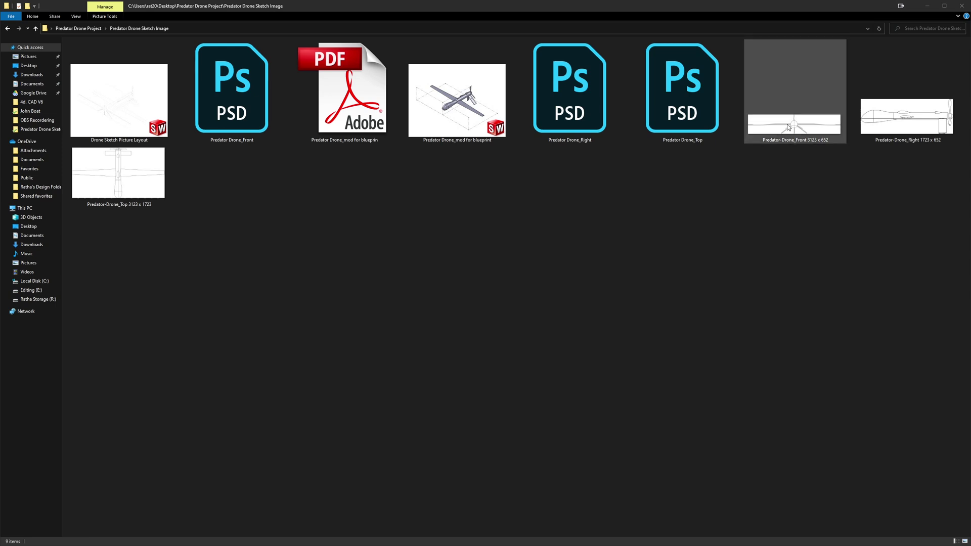
# Open the Predator Drone_Front PSD from the drone sketch folder in Photoshop.
pyautogui.click(790, 128)
pyautogui.click(873, 123)
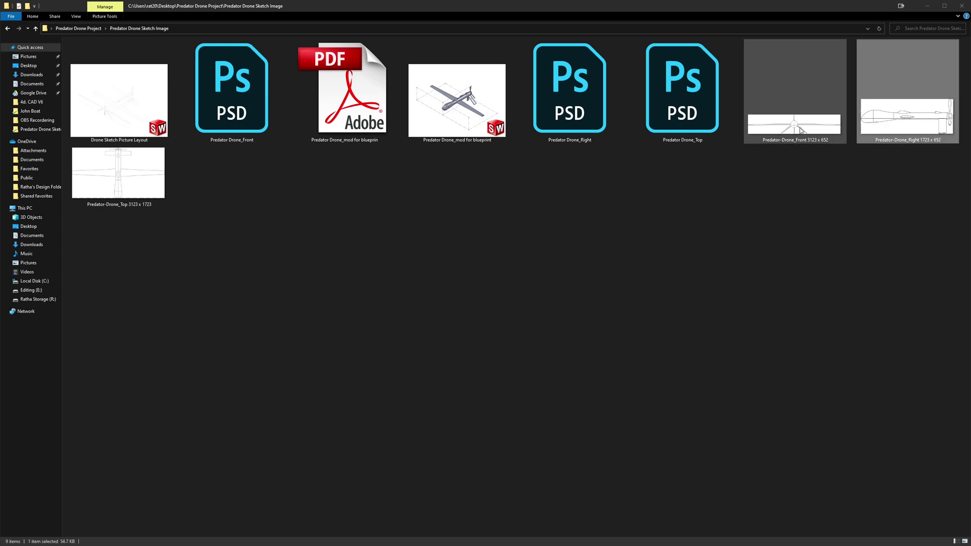
pyautogui.click(291, 199)
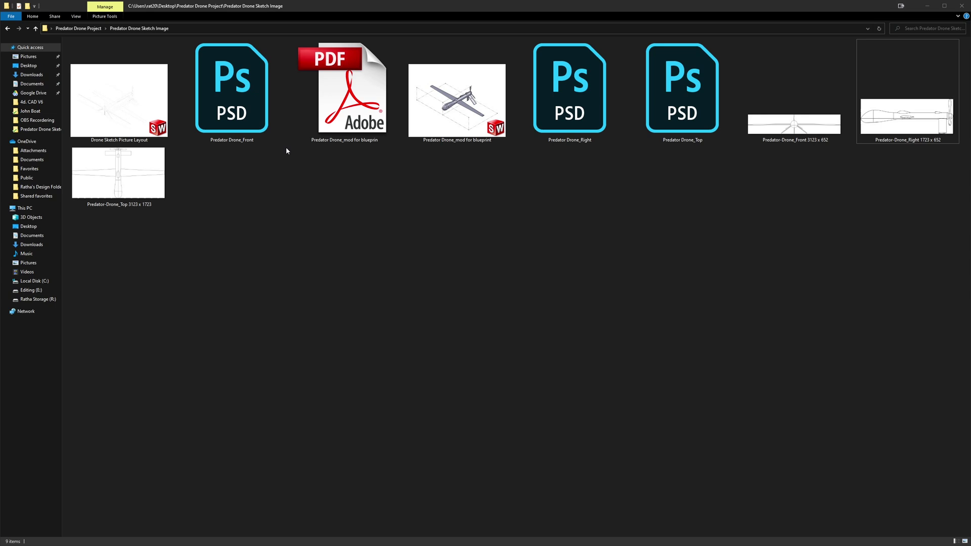
pyautogui.doubleClick(246, 111)
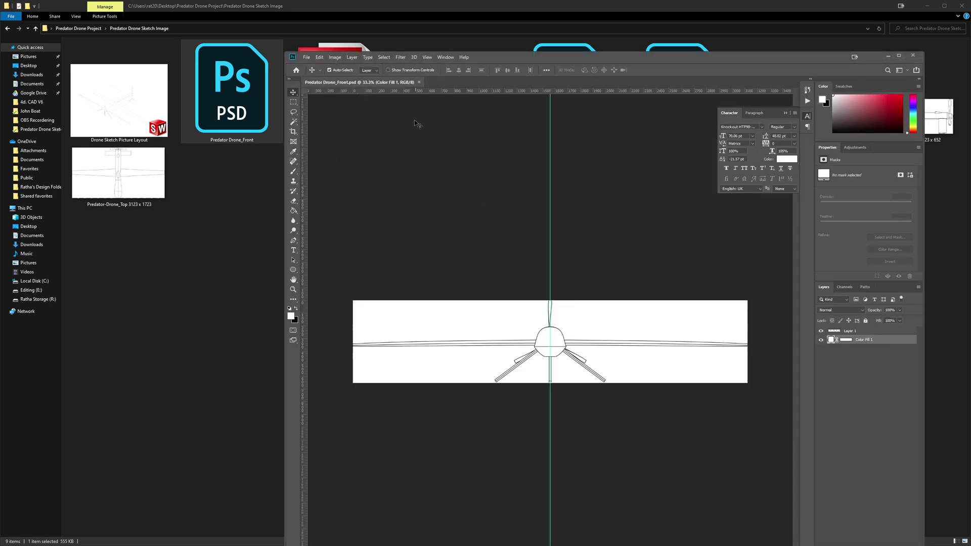
# Frame the crop box tightly around the front drone drawing, about 668 px high, then return to File Explorer.
pyautogui.click(294, 132)
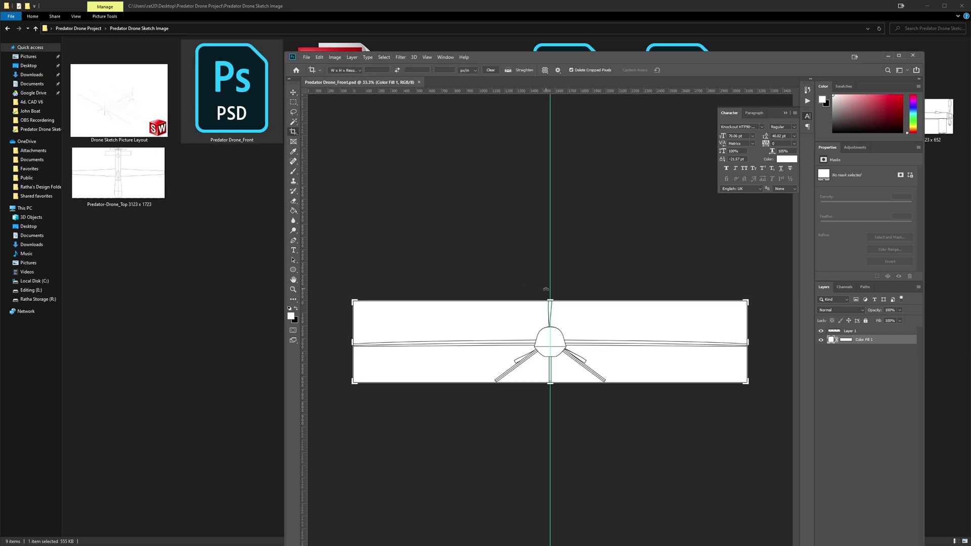
pyautogui.hotkey('ctrl', '+')
pyautogui.click(899, 56)
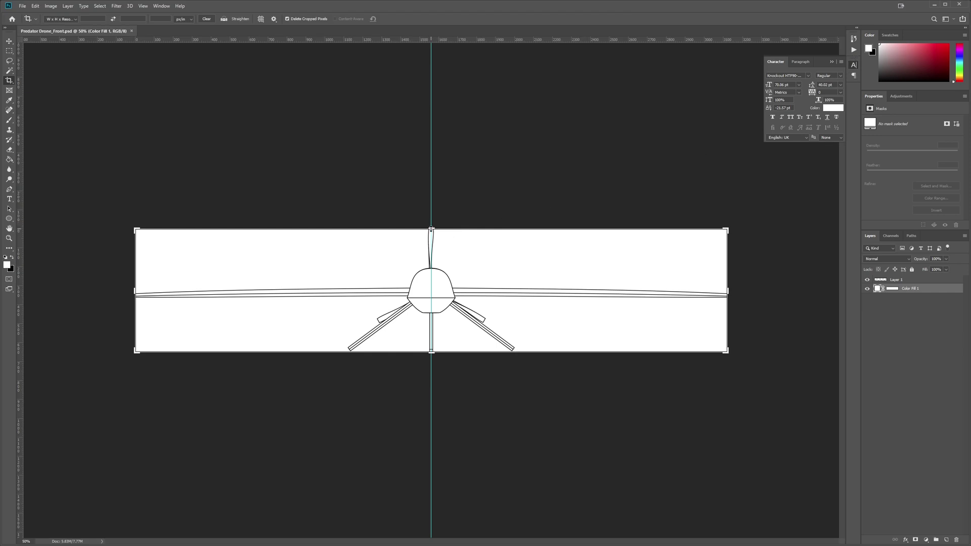
pyautogui.moveTo(430, 225); pyautogui.dragTo(431, 226)
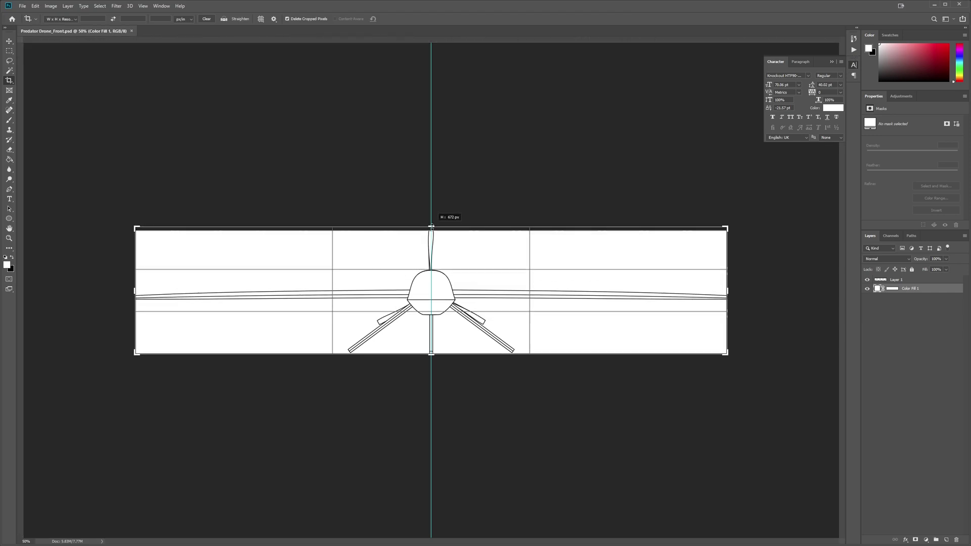
pyautogui.moveTo(432, 226); pyautogui.dragTo(431, 229)
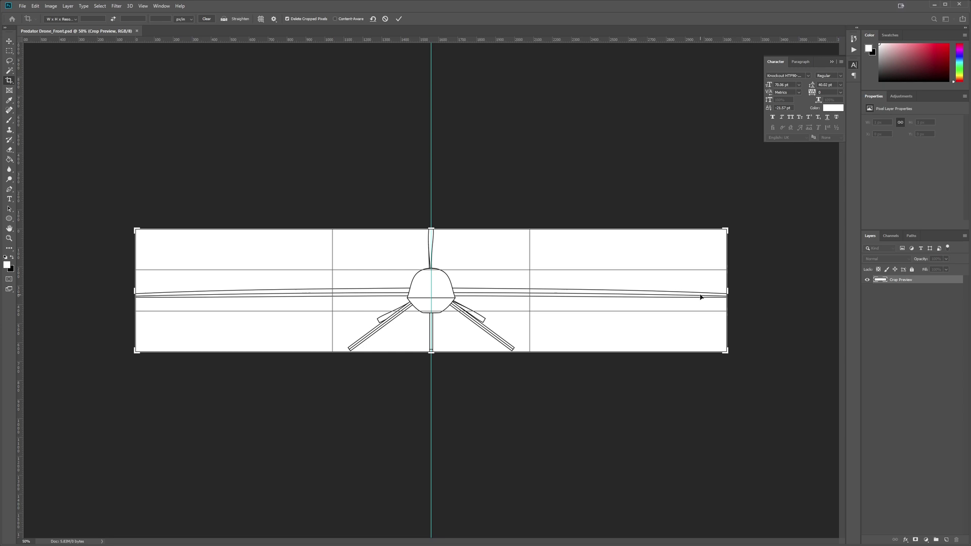
pyautogui.moveTo(736, 297); pyautogui.dragTo(728, 293)
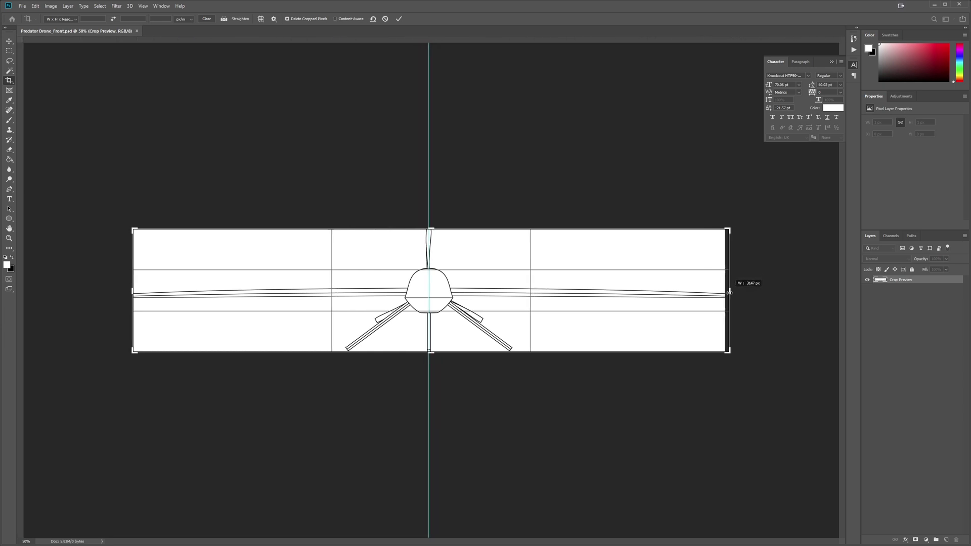
pyautogui.hotkey('ctrl', 'r')
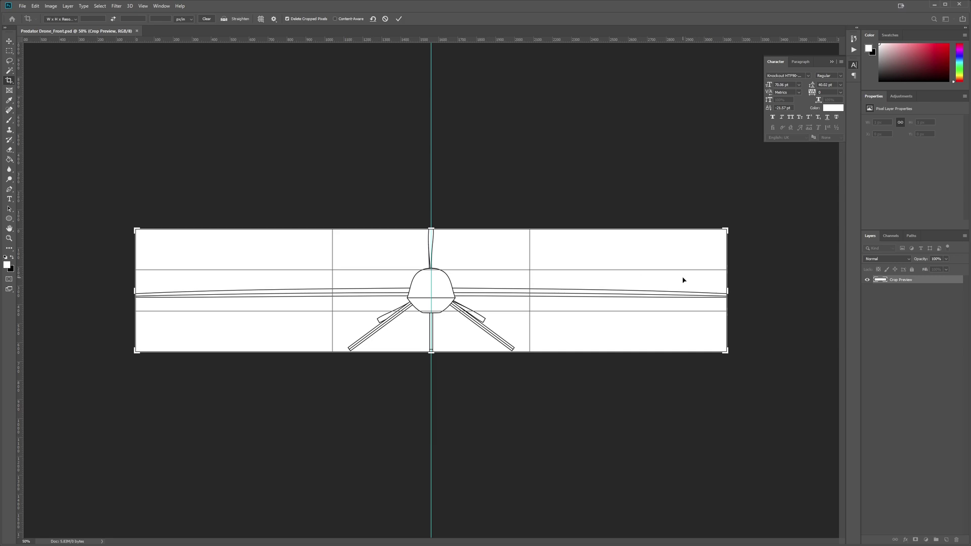
pyautogui.hotkey('alt', 'Tab')
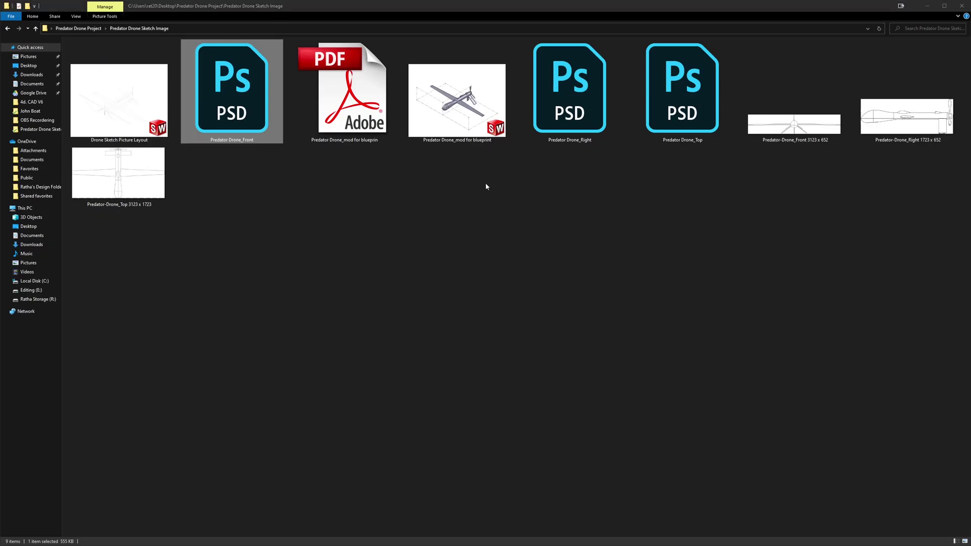
# Review the Predator-Drone Front, Right and Top images in the sketch image folder.
pyautogui.click(486, 187)
pyautogui.click(794, 121)
pyautogui.click(899, 120)
pyautogui.click(768, 201)
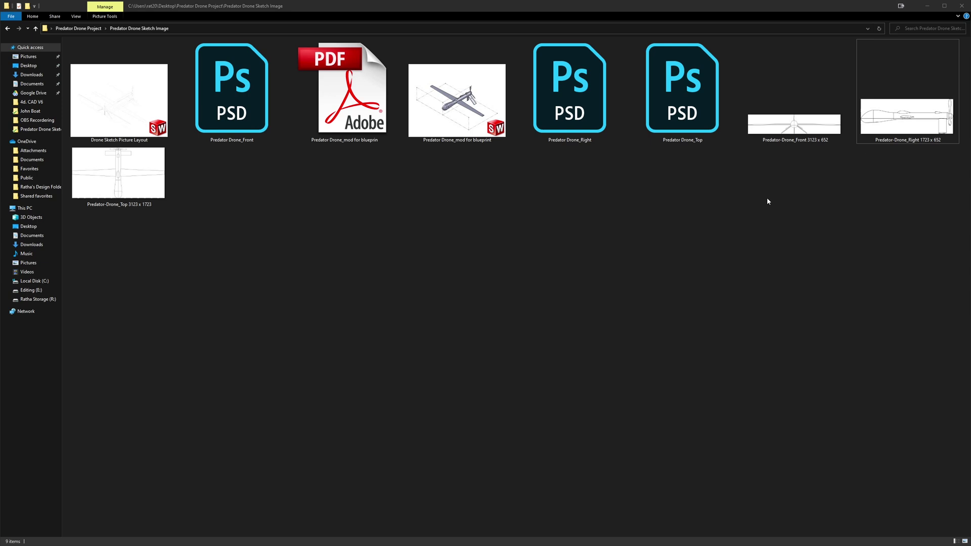
pyautogui.click(806, 141)
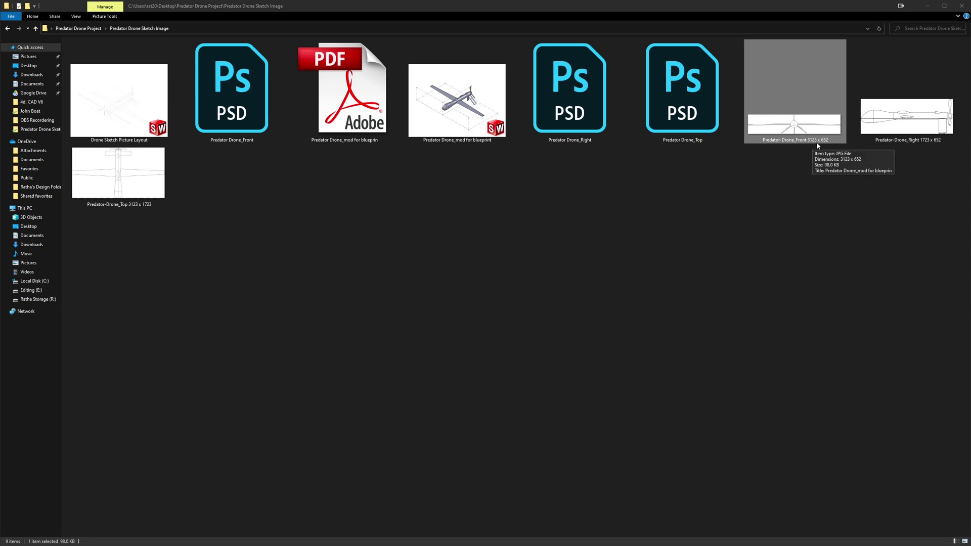
pyautogui.click(924, 143)
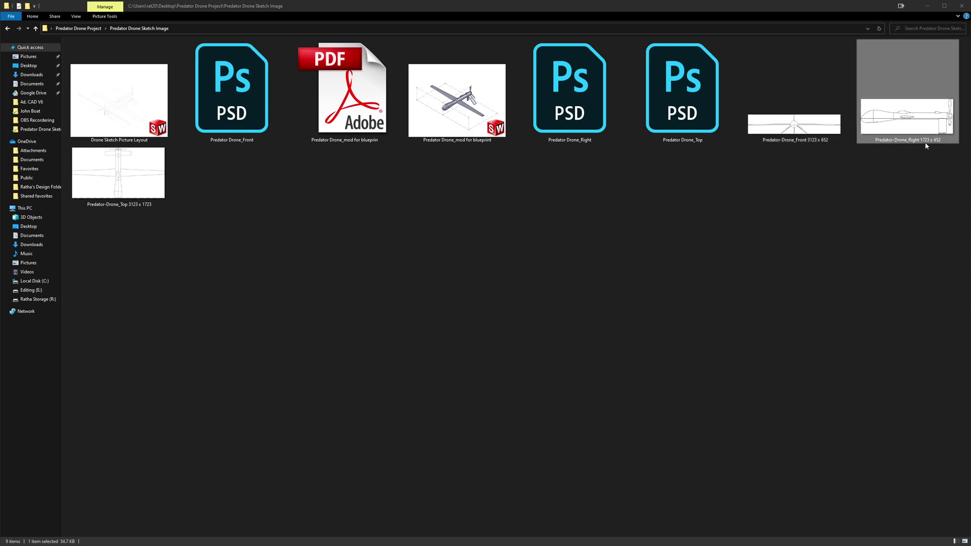
pyautogui.moveTo(906, 117)
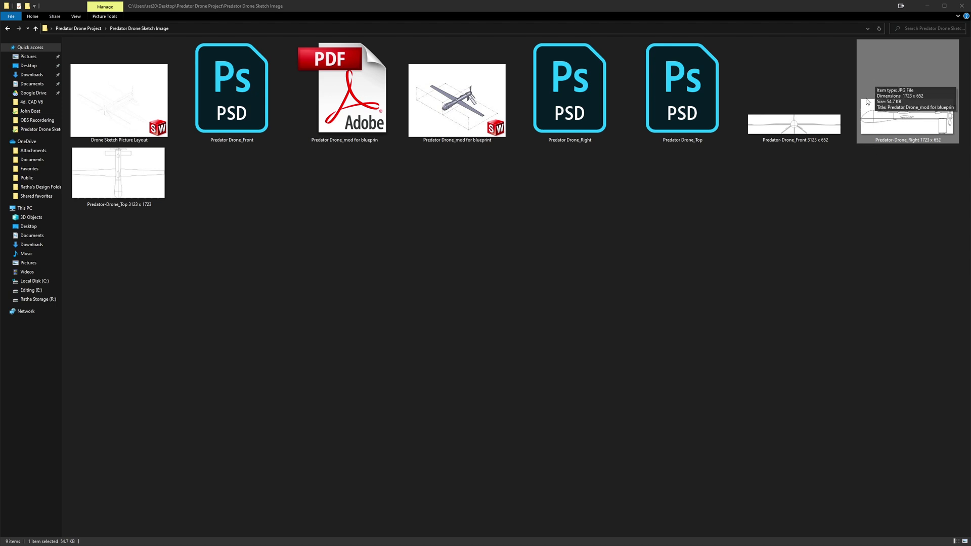
pyautogui.click(156, 202)
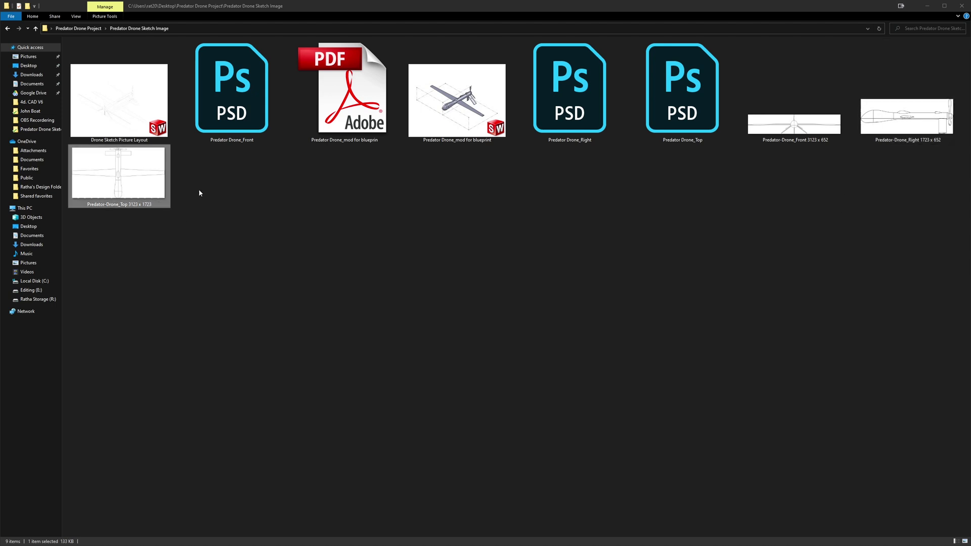
pyautogui.click(657, 167)
pyautogui.click(794, 125)
pyautogui.click(859, 137)
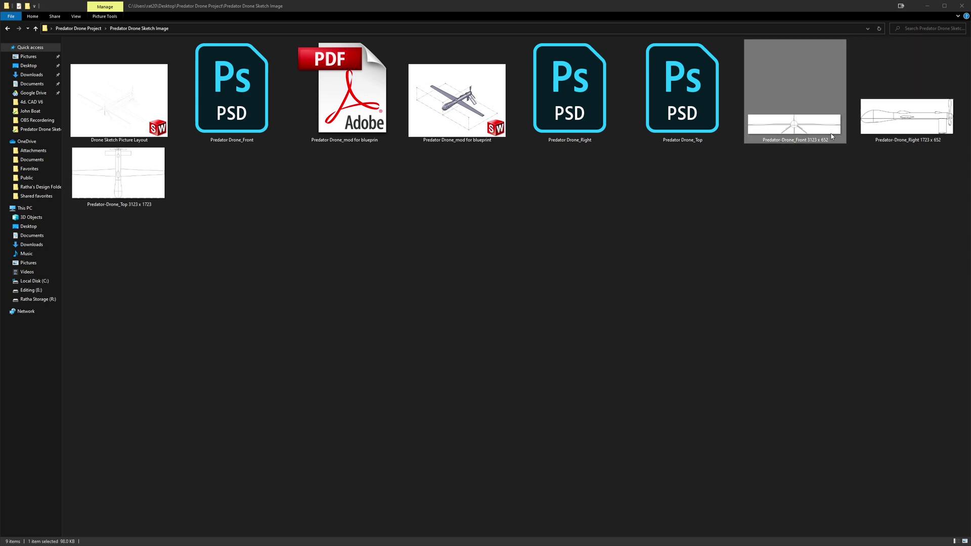
pyautogui.click(840, 197)
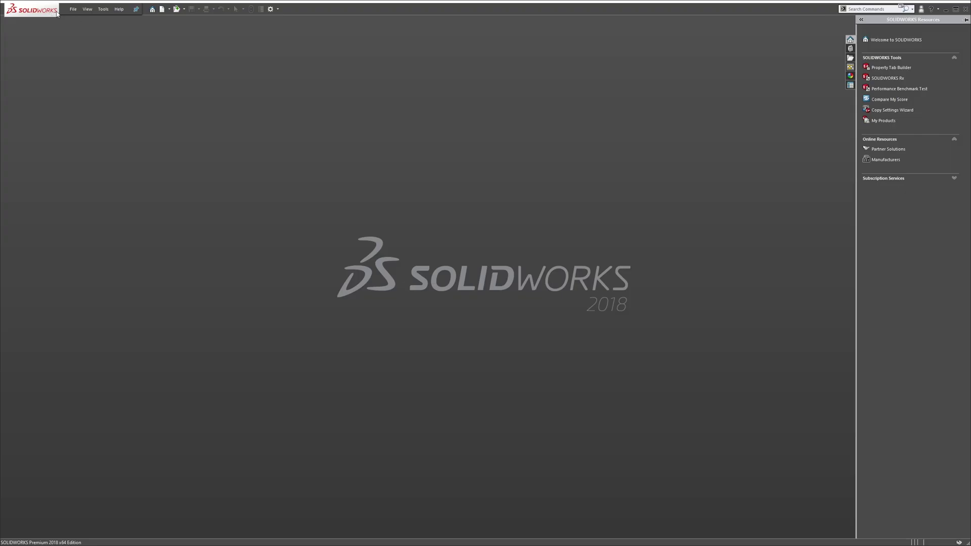
# Create a new part document with MMGS millimetre units.
pyautogui.click(73, 9)
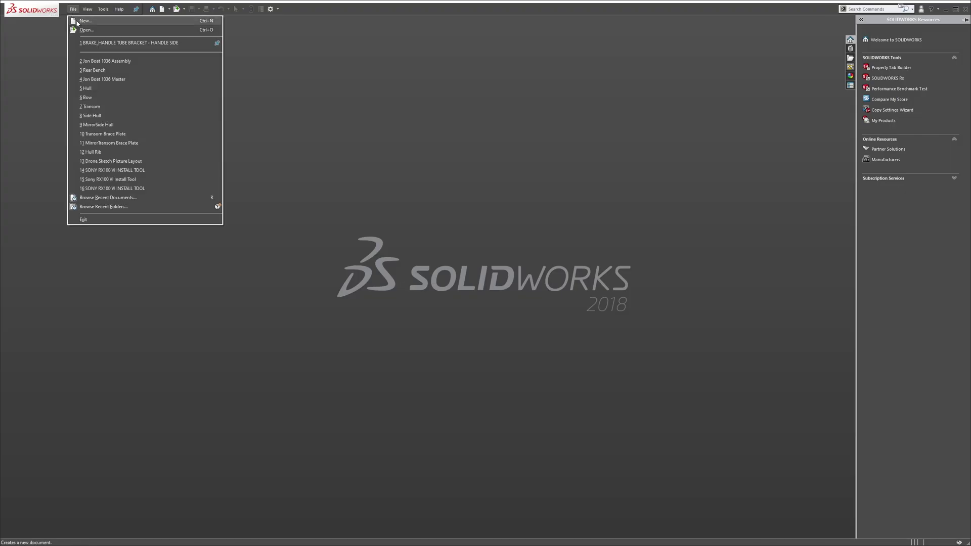
pyautogui.click(78, 23)
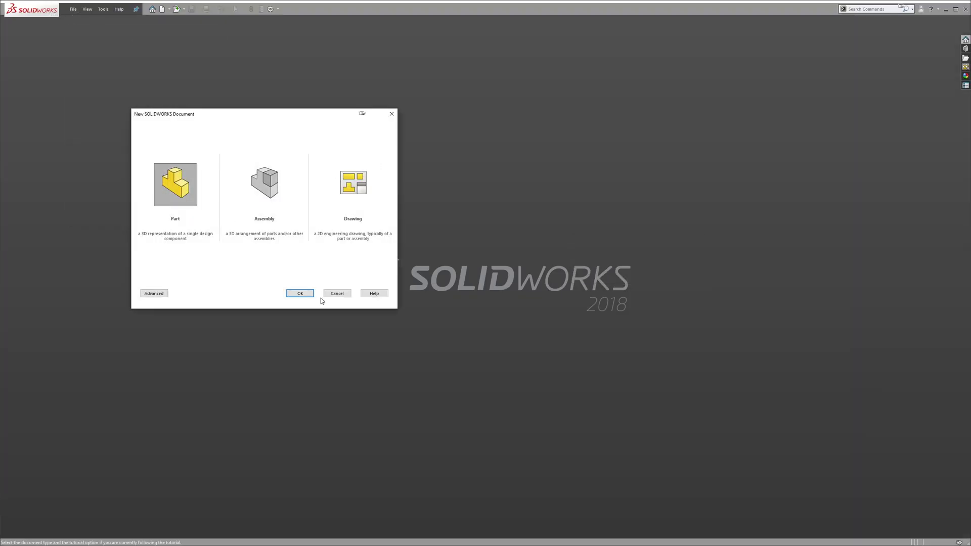
pyautogui.click(299, 295)
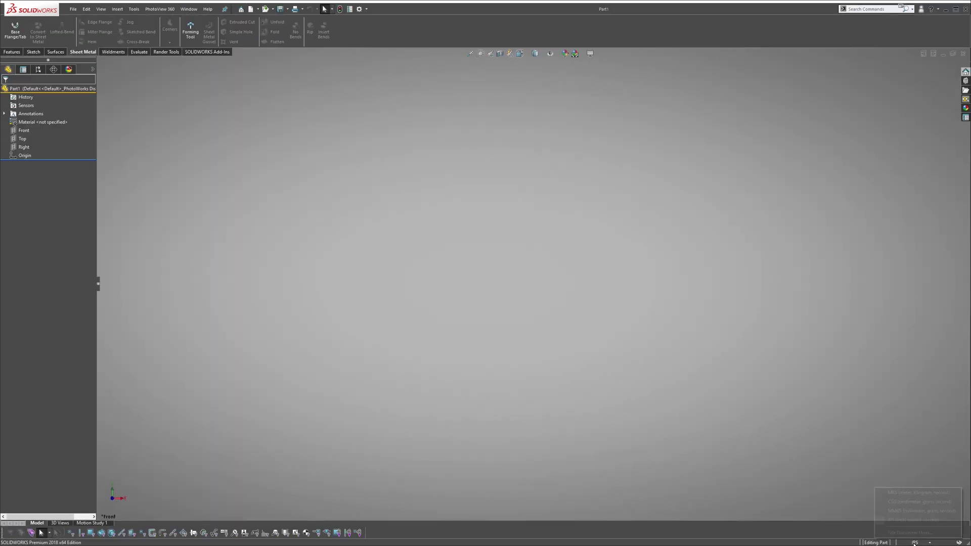
pyautogui.click(918, 511)
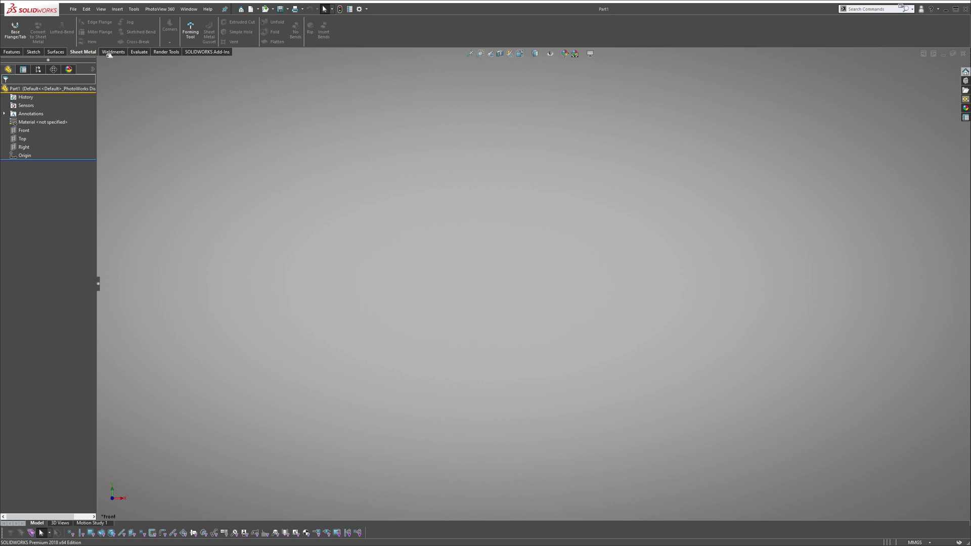
# Insert the Predator-Drone_Right (1723 x 652) picture into a sketch on the Right plane.
pyautogui.click(18, 150)
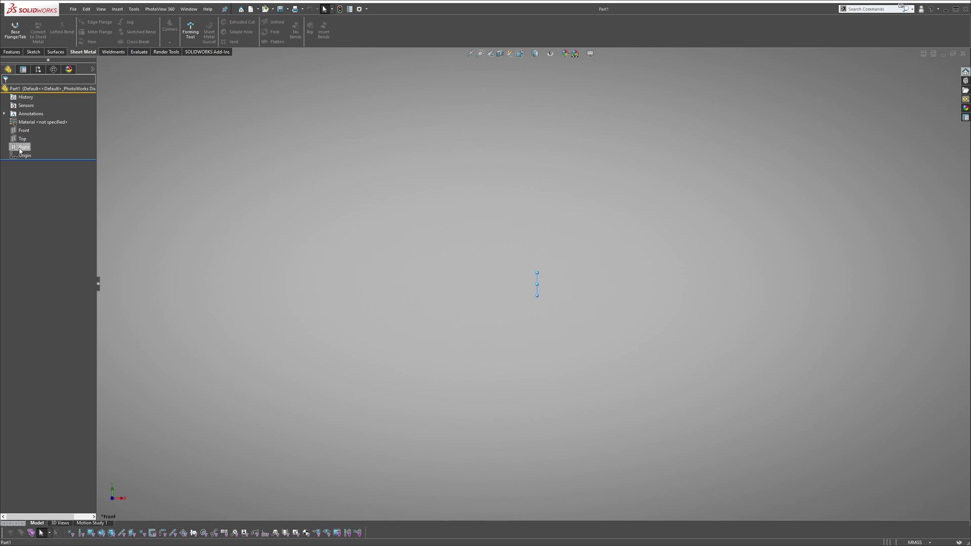
pyautogui.click(26, 138)
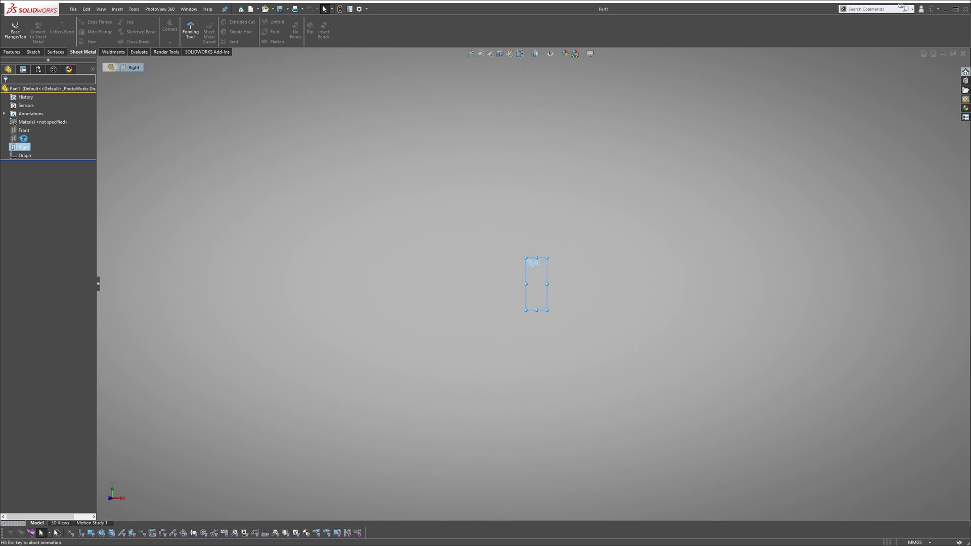
pyautogui.click(133, 9)
pyautogui.moveTo(152, 203)
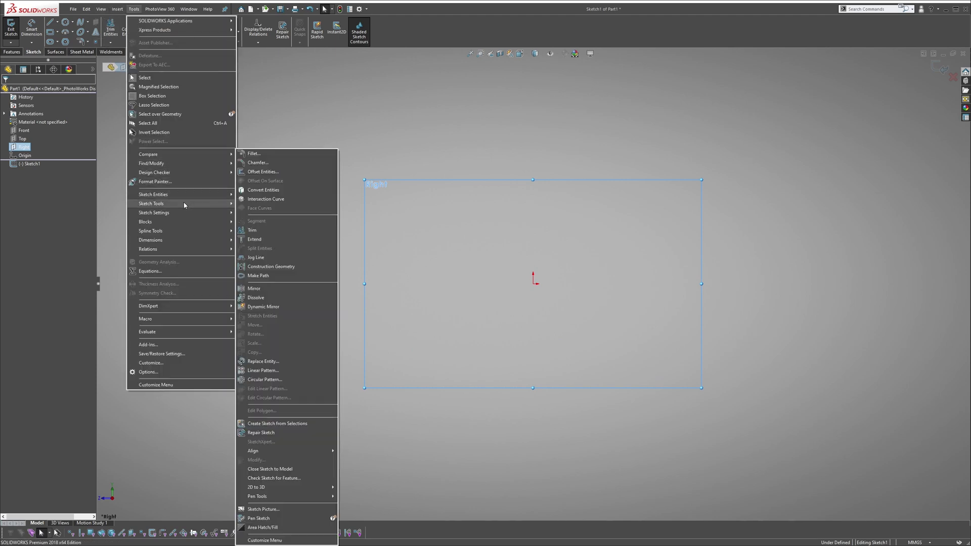
pyautogui.click(262, 509)
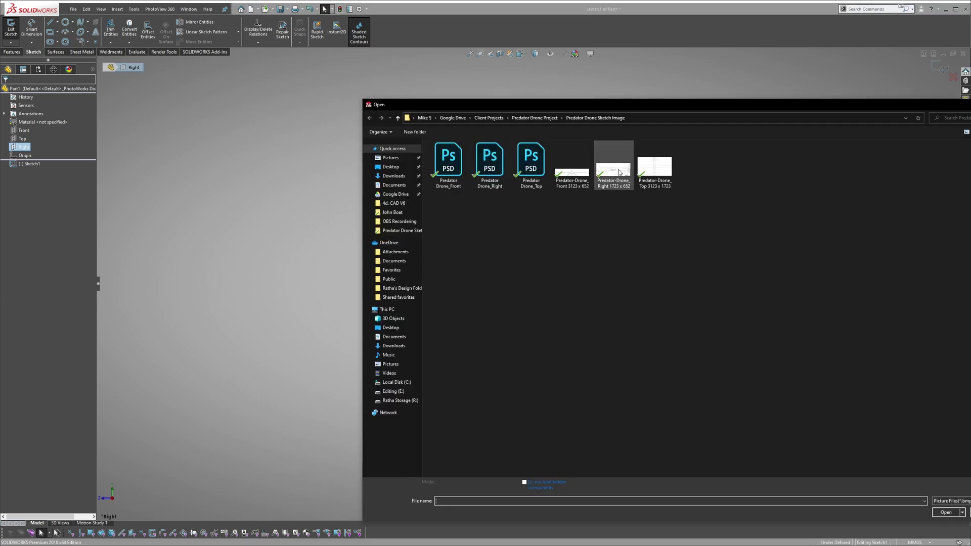
pyautogui.click(627, 193)
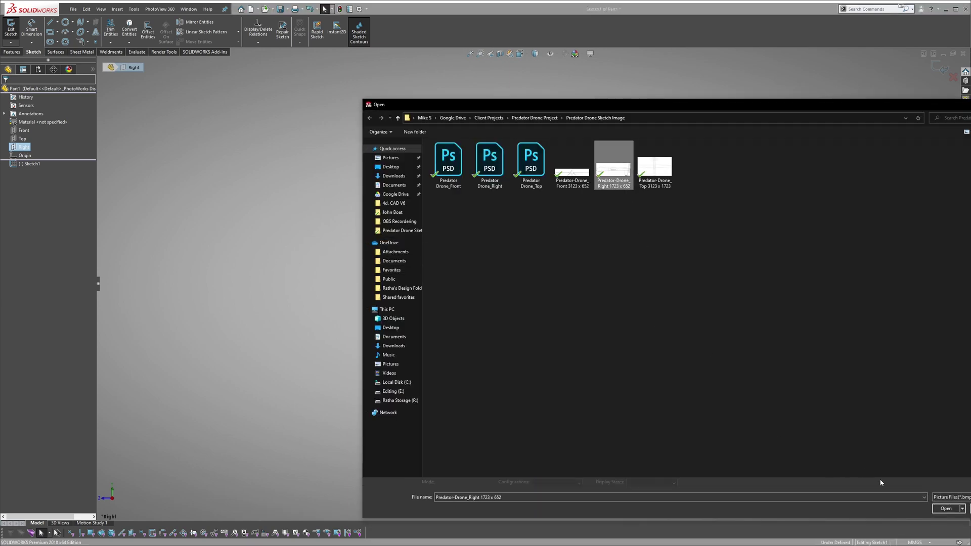
pyautogui.click(942, 510)
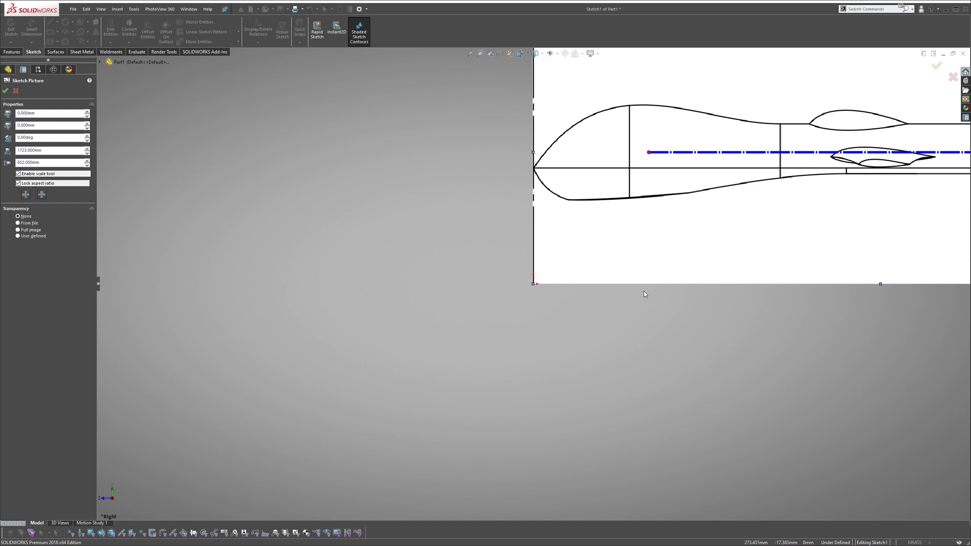
pyautogui.scroll(-3, 551, 276)
pyautogui.scroll(2, 562, 228)
pyautogui.scroll(-1, 574, 189)
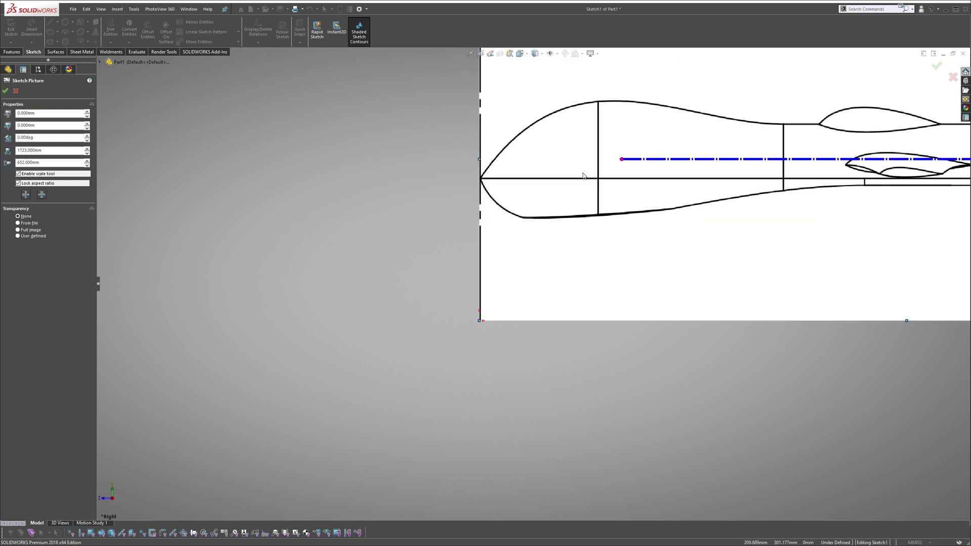
pyautogui.scroll(-2, 512, 301)
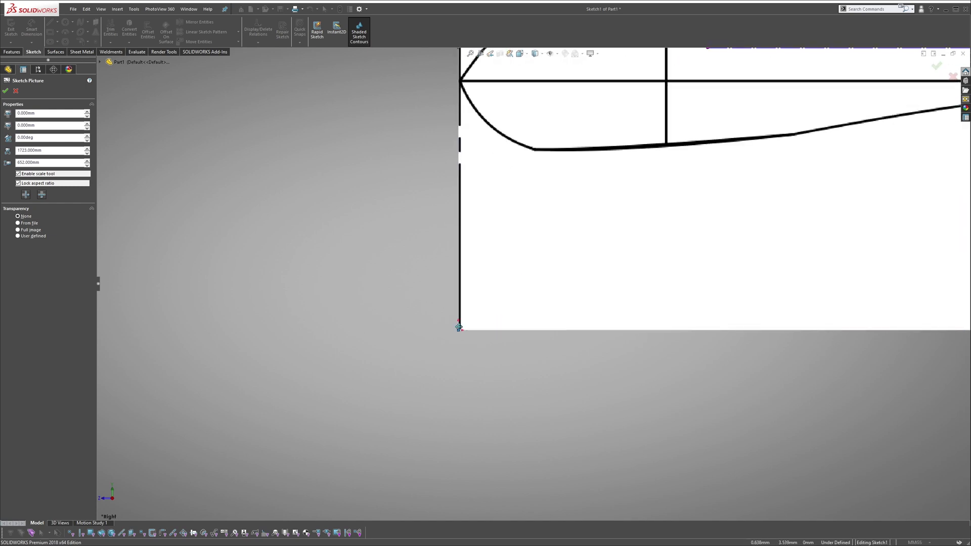
pyautogui.scroll(2, 488, 337)
pyautogui.scroll(2, 488, 337)
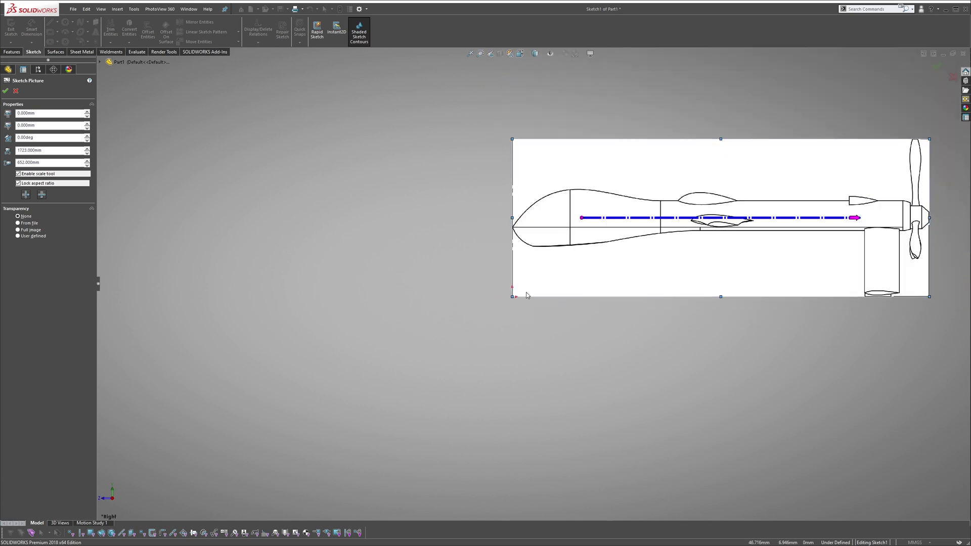
pyautogui.scroll(-2, 872, 306)
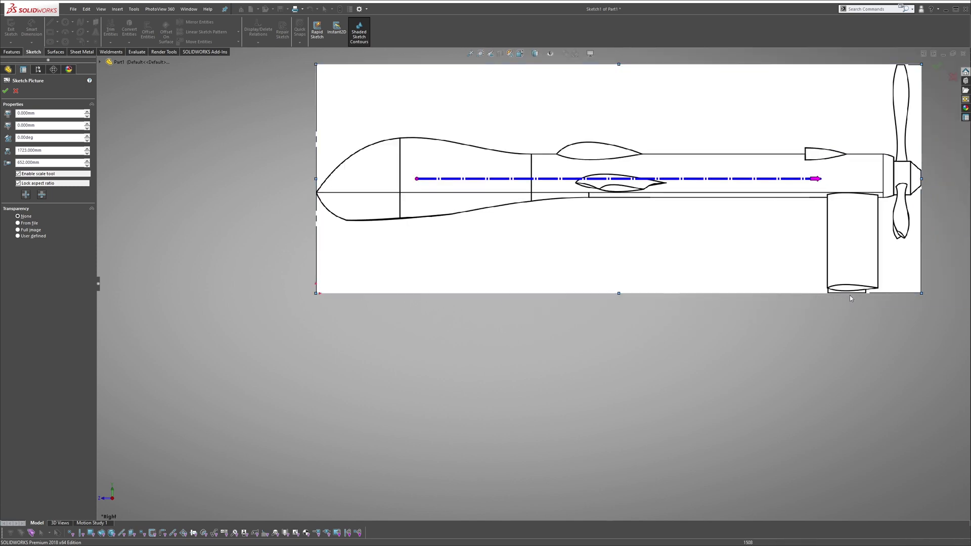
pyautogui.scroll(1, 464, 264)
pyautogui.scroll(-2, 398, 224)
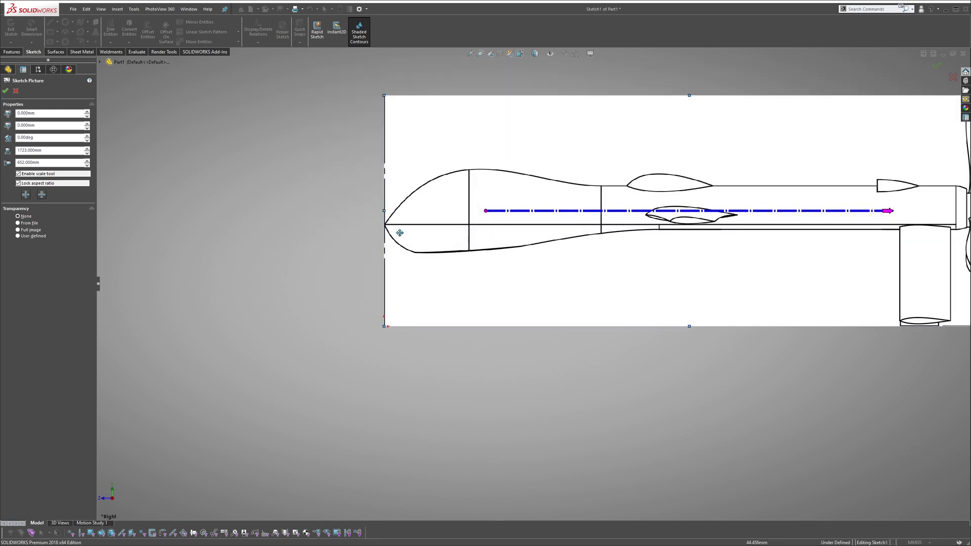
pyautogui.scroll(-2, 403, 225)
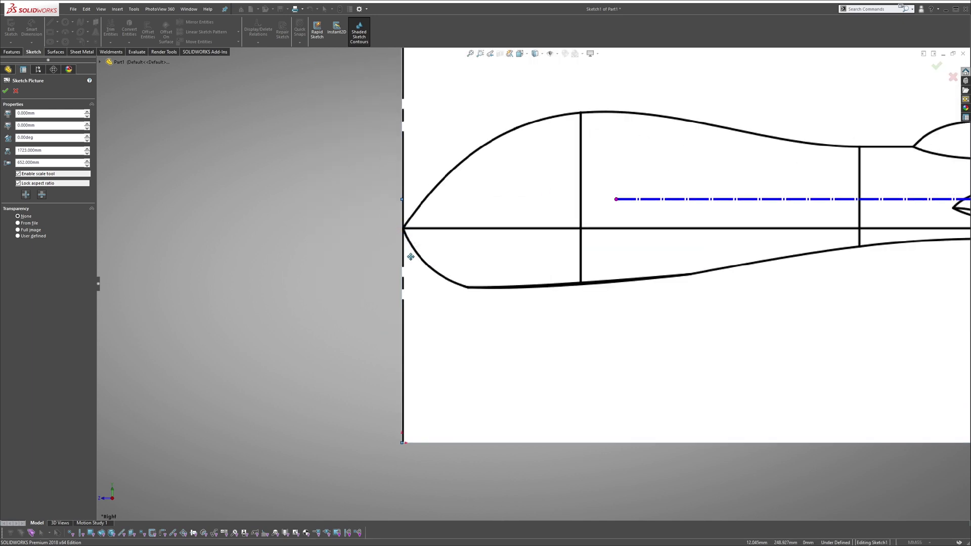
pyautogui.scroll(3, 448, 373)
pyautogui.scroll(2, 510, 378)
pyautogui.scroll(1, 510, 378)
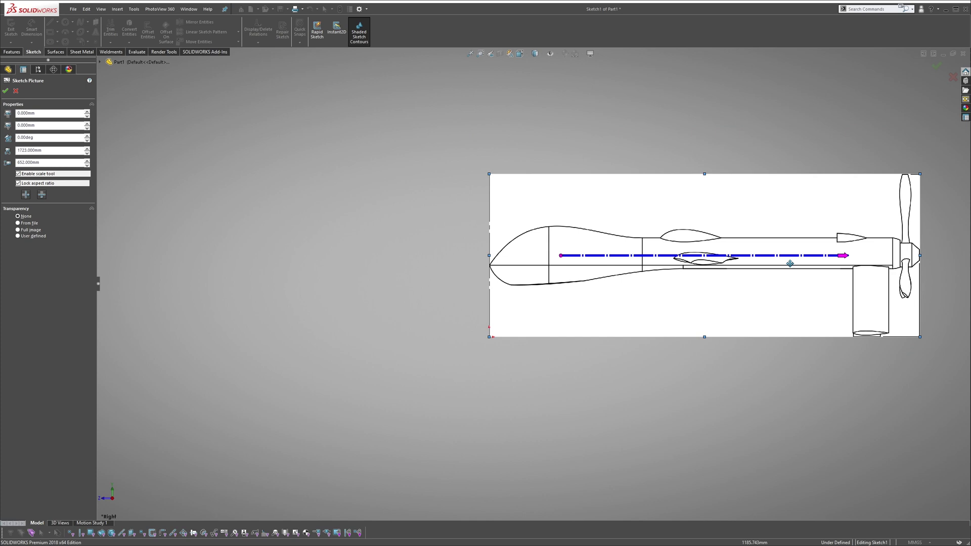
pyautogui.scroll(-1, 790, 265)
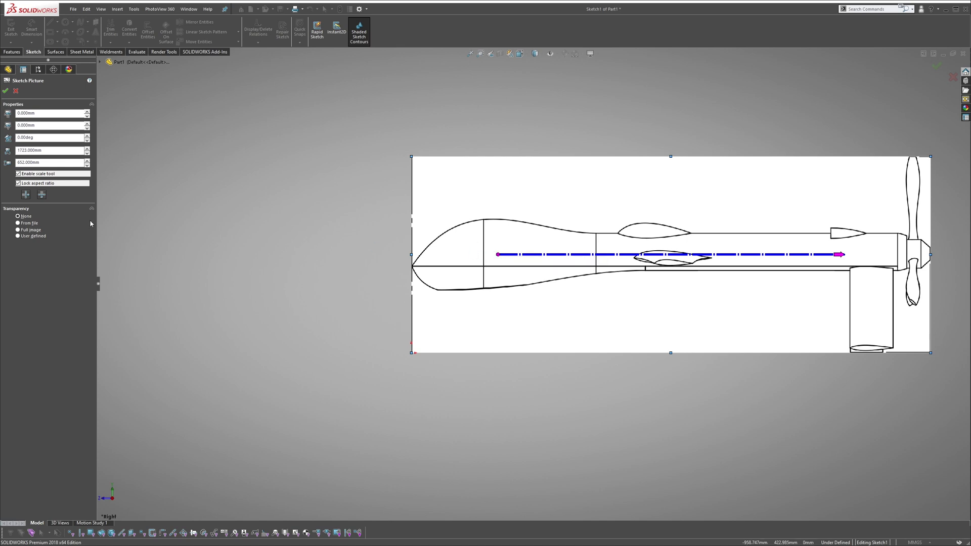
# Stretch the scale line from the picture's left edge to the propeller, set its length, and disable scaling.
pyautogui.click(18, 174)
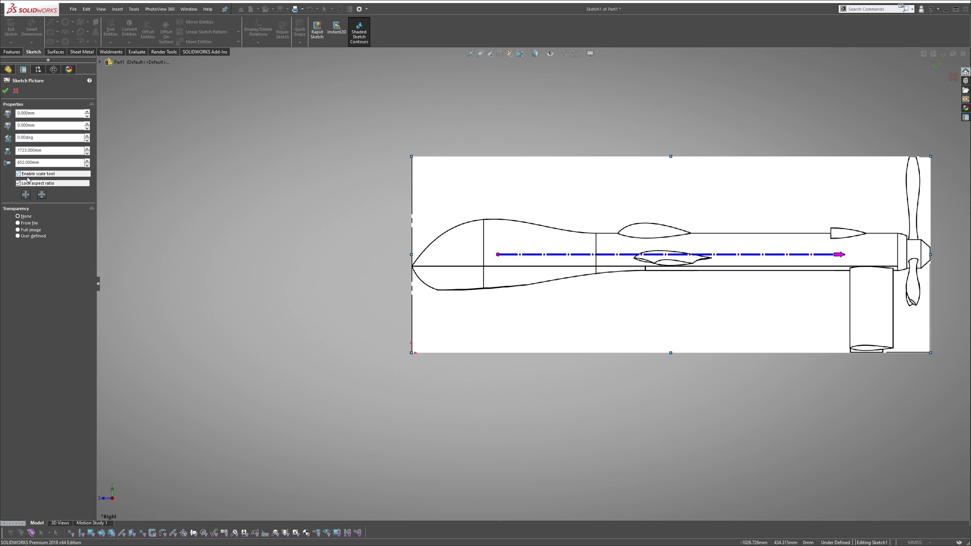
pyautogui.moveTo(502, 259); pyautogui.dragTo(416, 271)
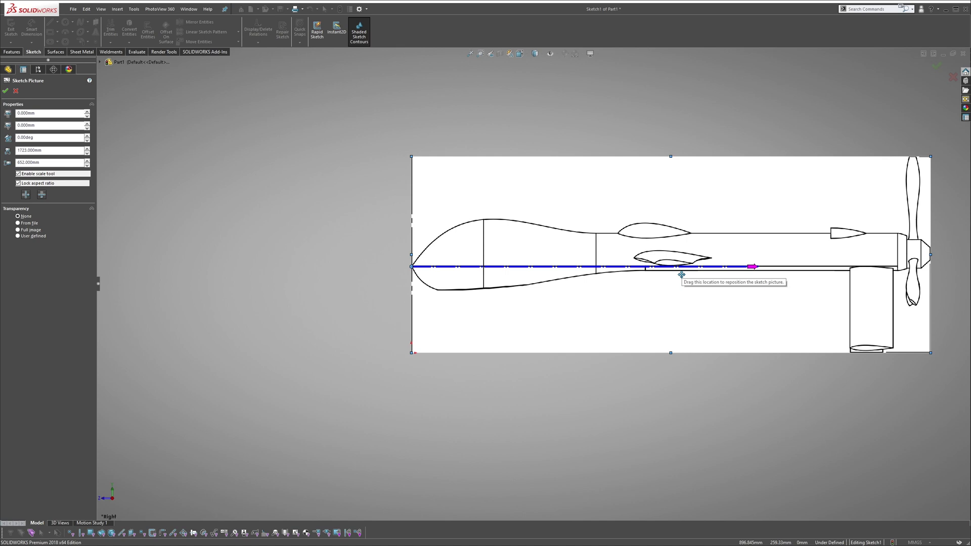
pyautogui.scroll(-2, 764, 278)
pyautogui.scroll(2, 867, 270)
pyautogui.scroll(-2, 867, 270)
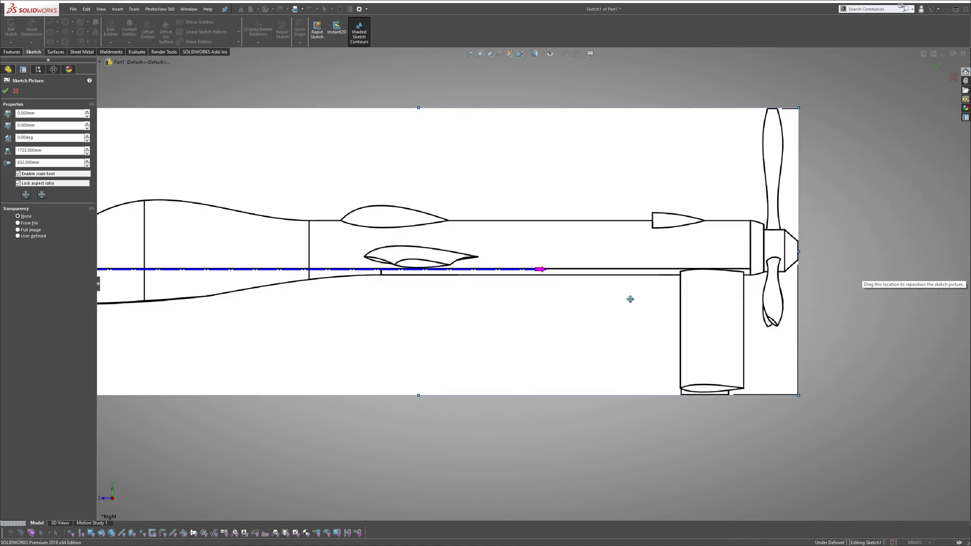
pyautogui.moveTo(558, 271); pyautogui.dragTo(798, 269)
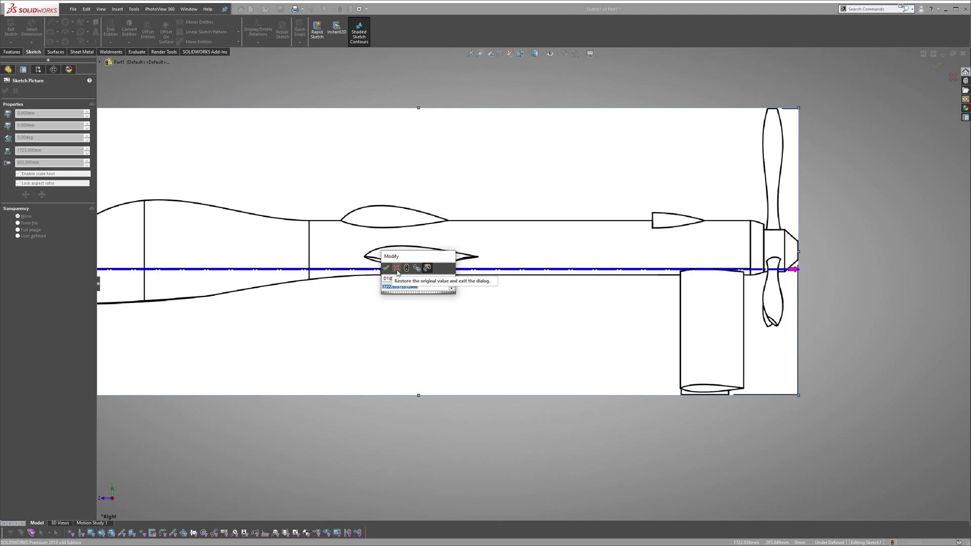
pyautogui.click(386, 267)
pyautogui.doubleClick(114, 186)
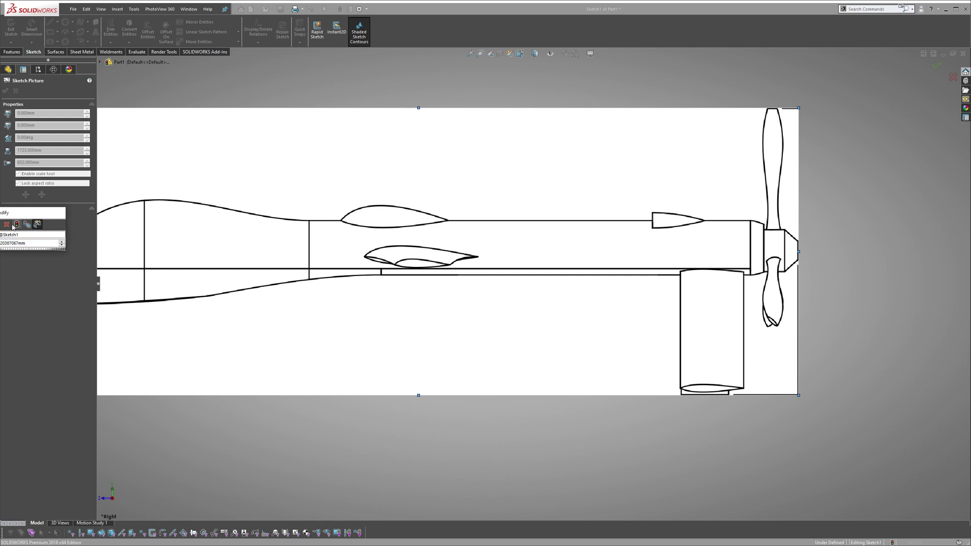
pyautogui.click(7, 225)
pyautogui.click(18, 173)
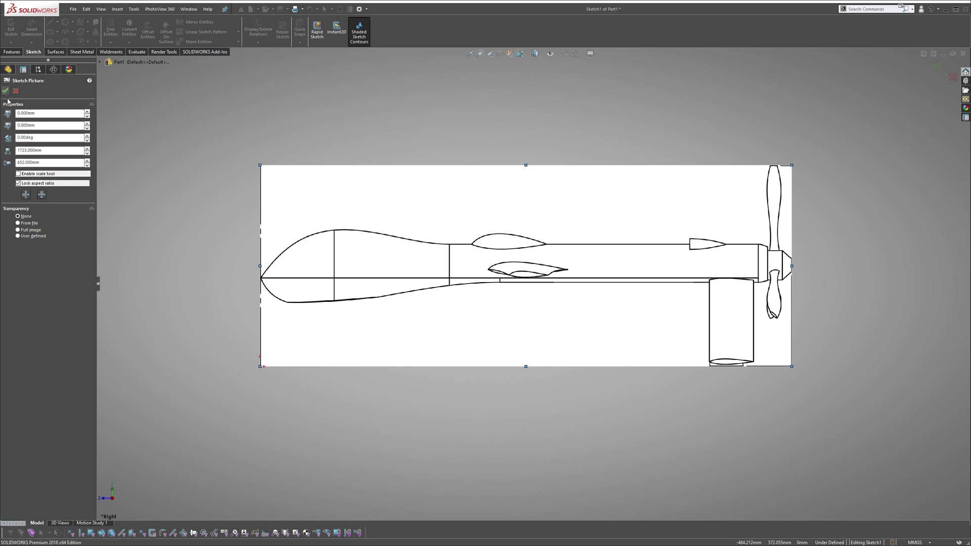
# Make the side-view drone picture semi-transparent at 0.50.
pyautogui.click(18, 230)
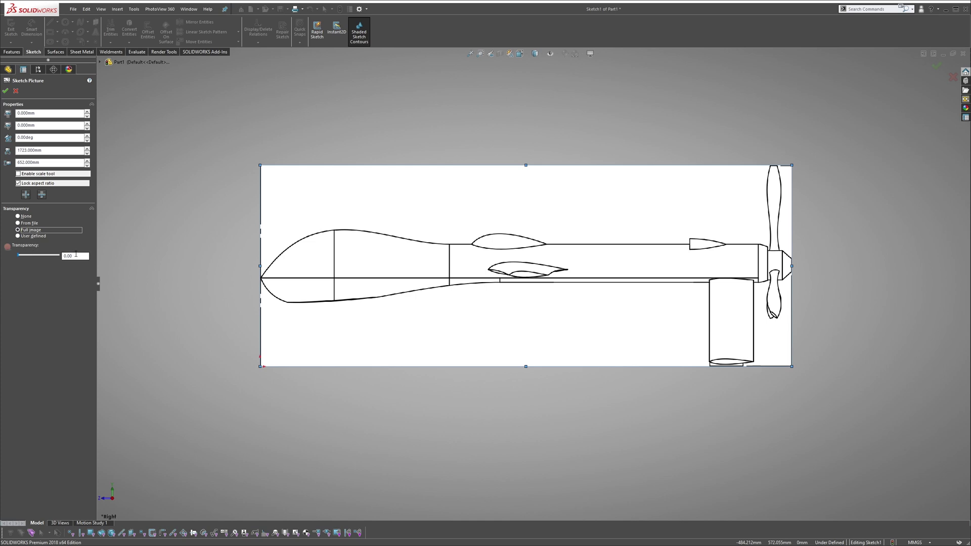
pyautogui.click(76, 255)
pyautogui.write('0.5')
pyautogui.press('Return')
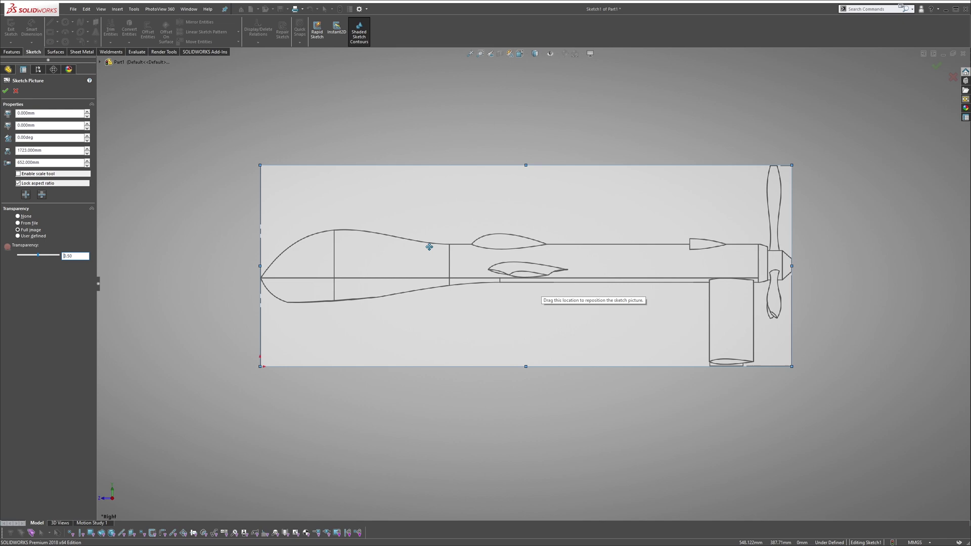
# Accept the picture settings and exit Sketch1.
pyautogui.click(6, 91)
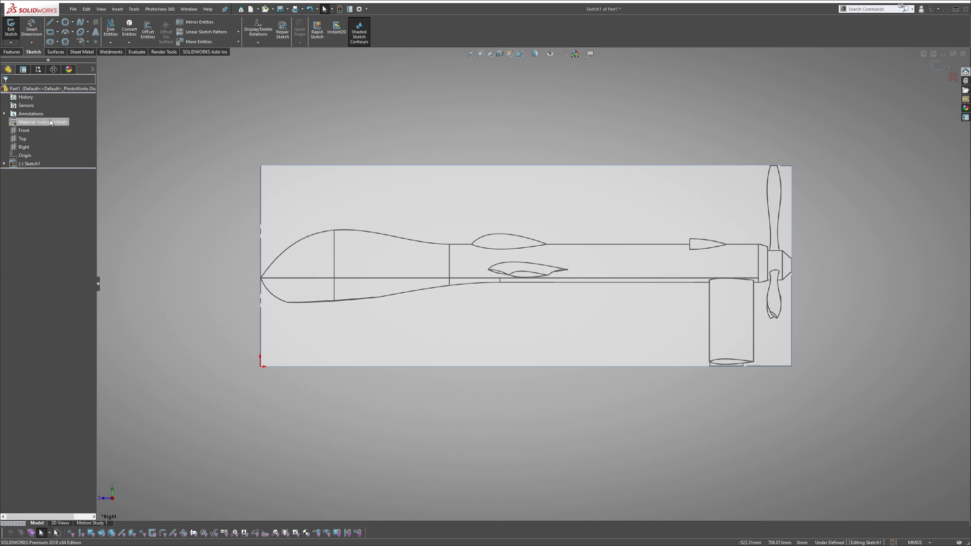
pyautogui.click(24, 130)
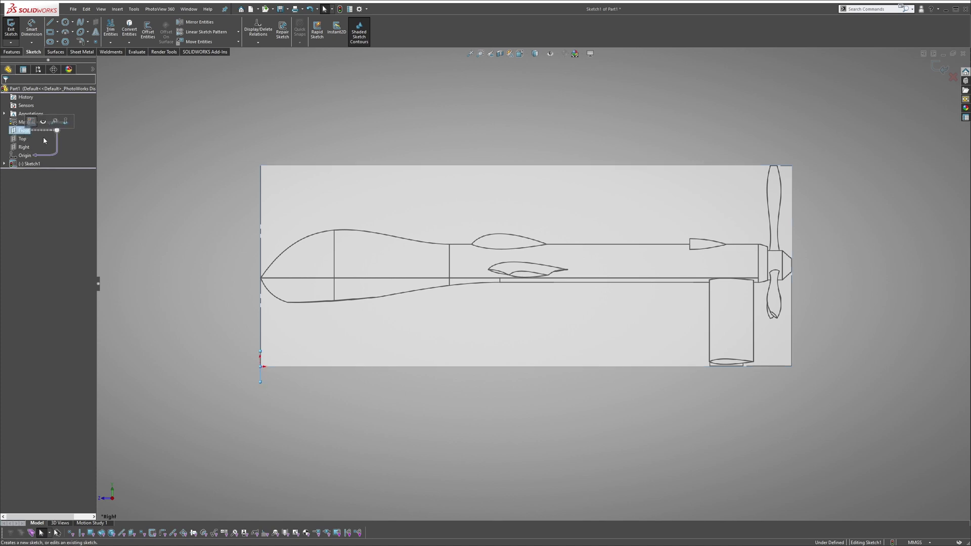
pyautogui.hotkey('ctrl', 'b')
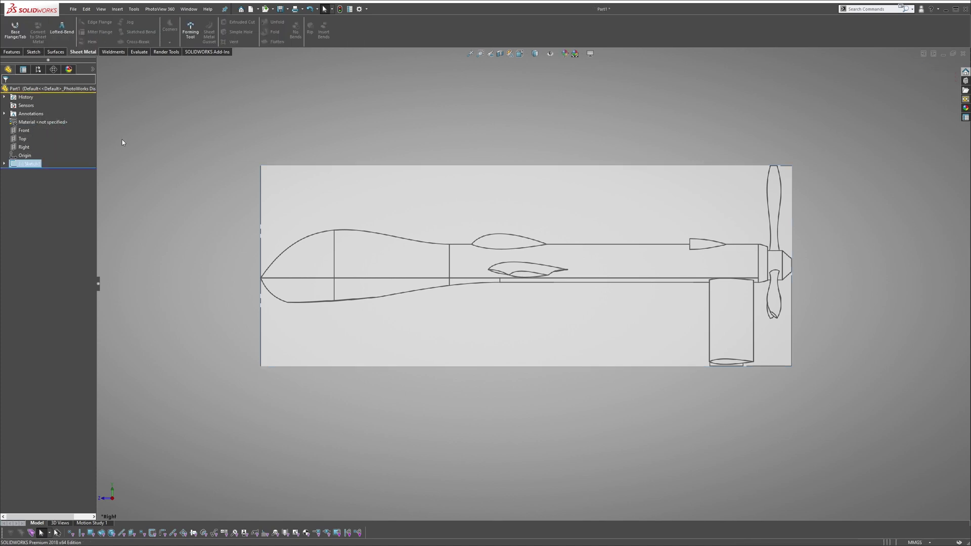
# Insert the Predator-Drone_Front (3123 x 652) picture into a new sketch on the Front plane.
pyautogui.click(25, 131)
pyautogui.click(30, 119)
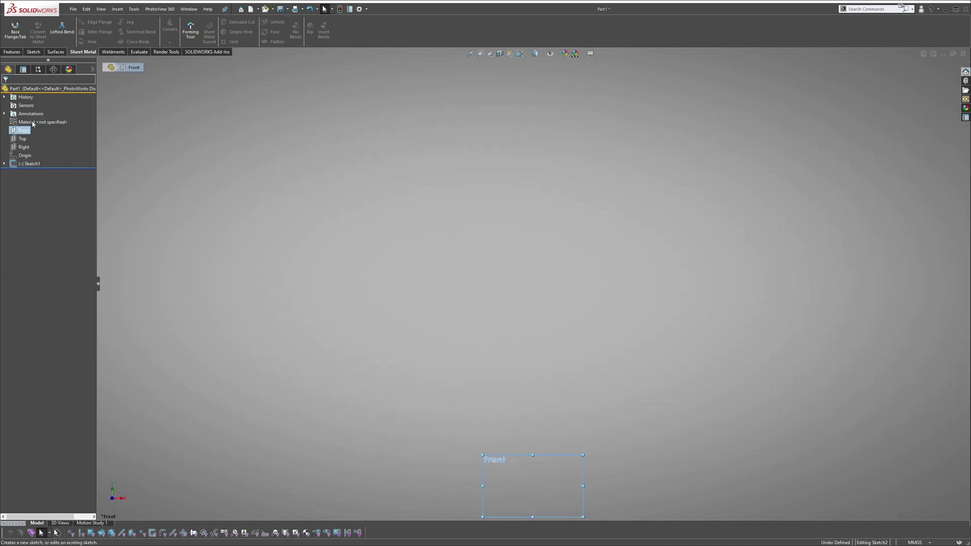
pyautogui.click(133, 10)
pyautogui.moveTo(151, 204)
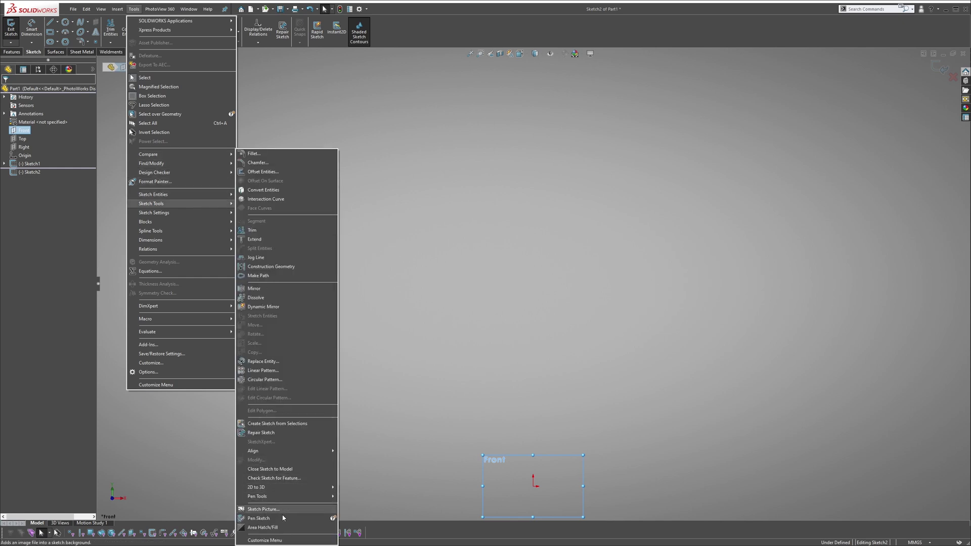
pyautogui.click(281, 510)
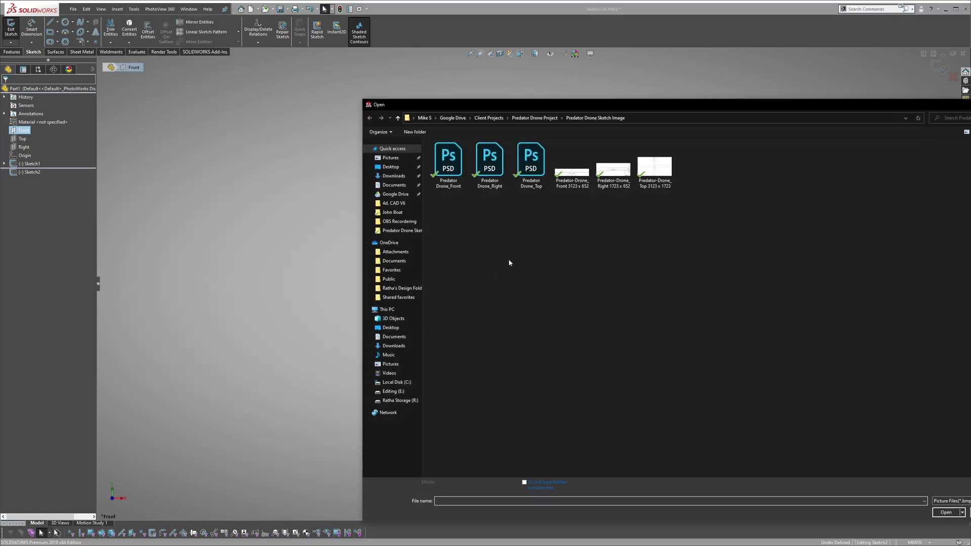
pyautogui.click(572, 169)
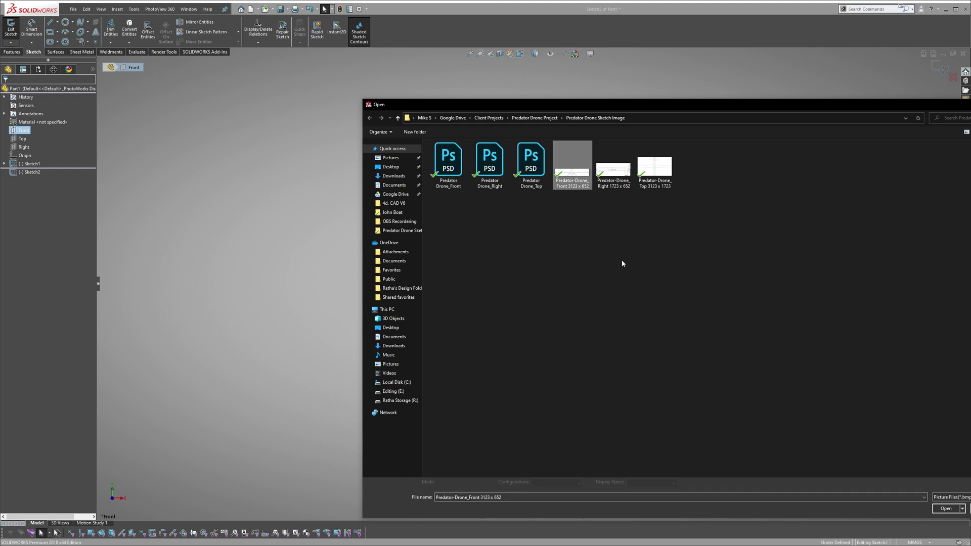
pyautogui.click(950, 512)
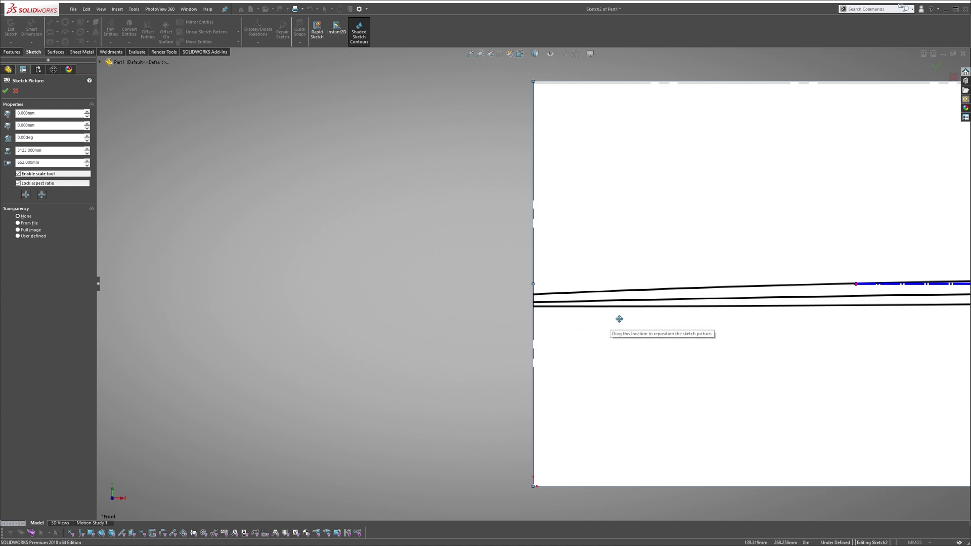
pyautogui.scroll(3, 670, 301)
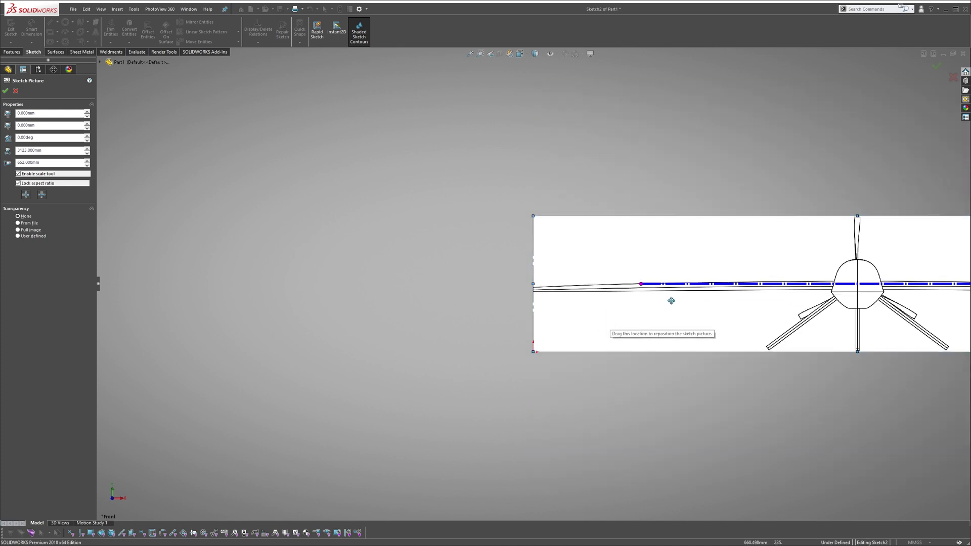
# Disable the front picture's scale tool, check its size in File Explorer, and orbit to see both pictures.
pyautogui.click(17, 174)
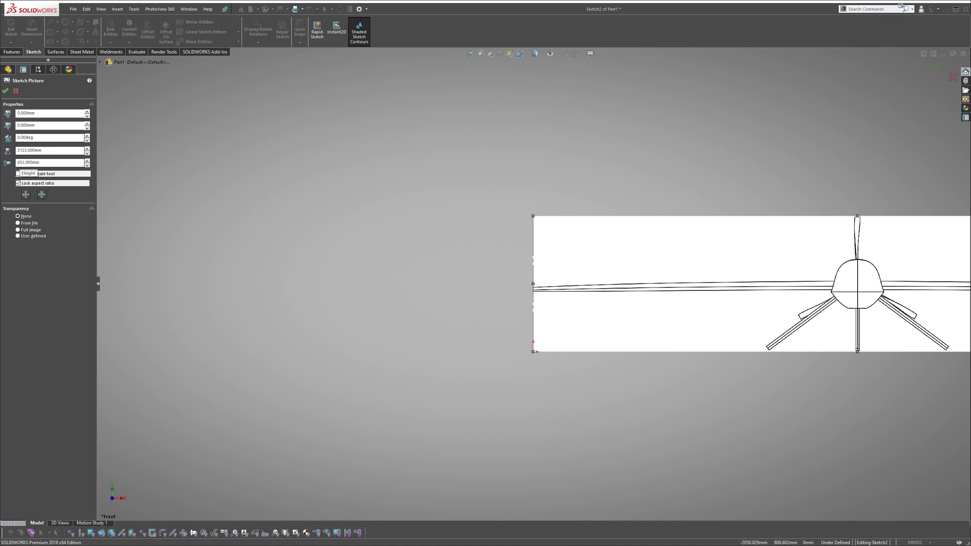
pyautogui.click(22, 70)
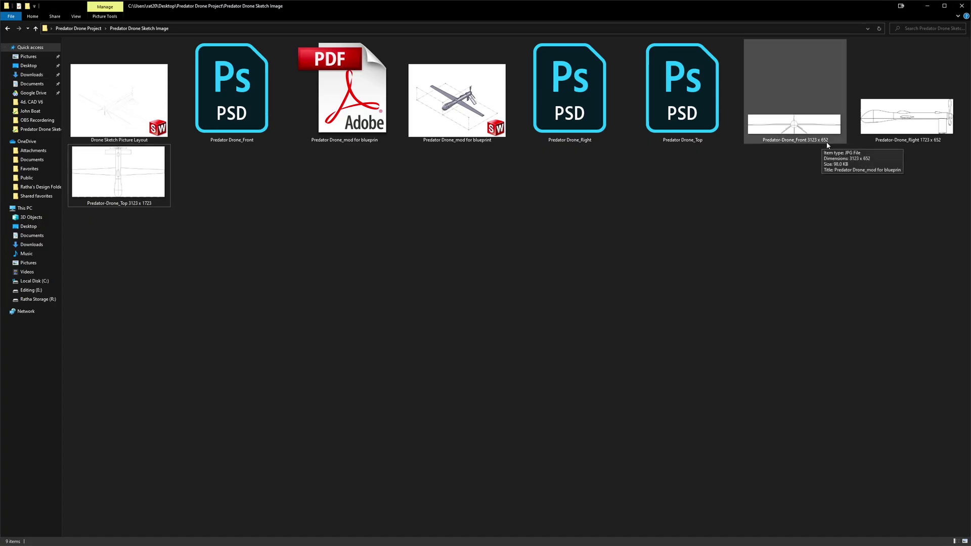
pyautogui.click(927, 6)
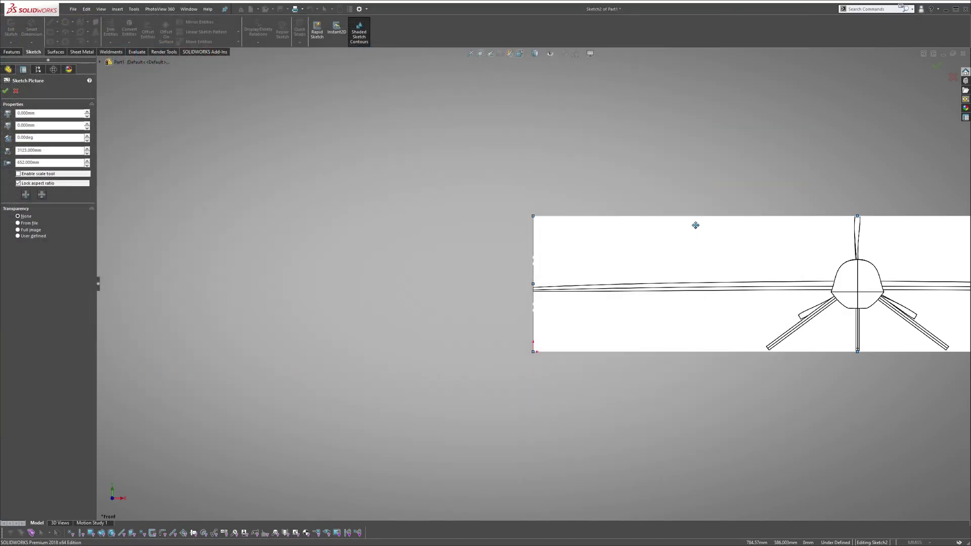
pyautogui.scroll(2, 696, 225)
pyautogui.scroll(-1, 800, 278)
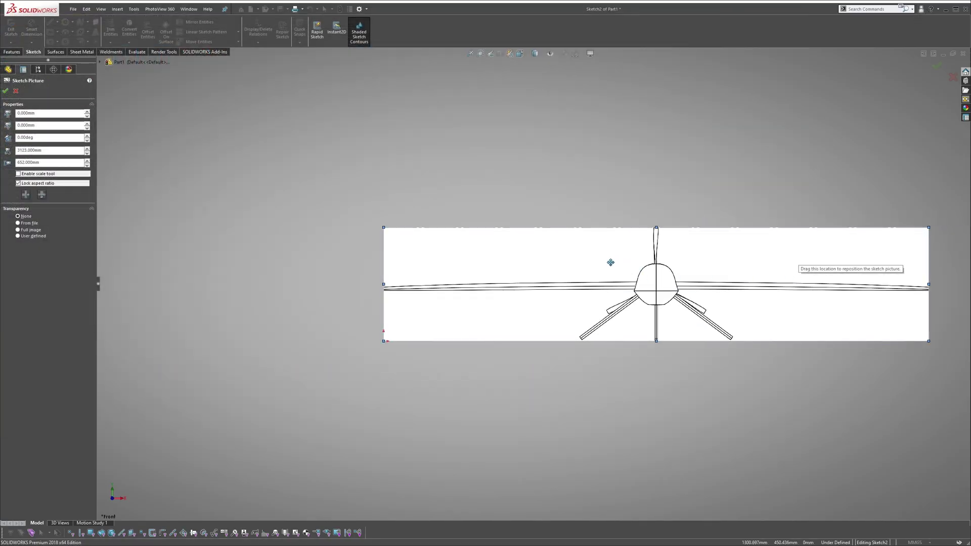
pyautogui.moveTo(611, 263)
pyautogui.mouseDown(button='middle')
pyautogui.moveTo(536, 363)
pyautogui.moveTo(556, 350)
pyautogui.moveTo(583, 369)
pyautogui.mouseUp(button='middle')
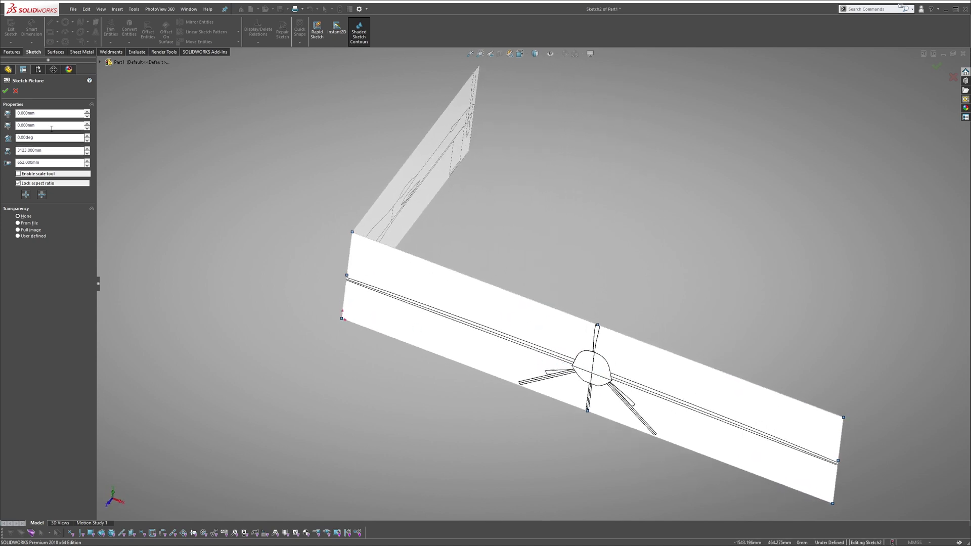
# Set the front-view picture's Origin X to 3123/2, then -1561.5 mm.
pyautogui.moveTo(455, 351); pyautogui.dragTo(466, 250, button='middle')
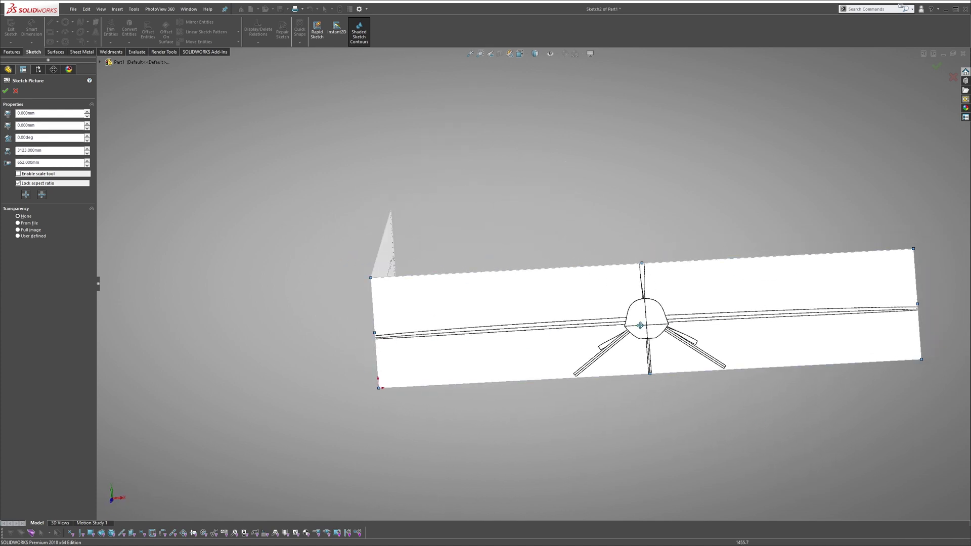
pyautogui.doubleClick(41, 112)
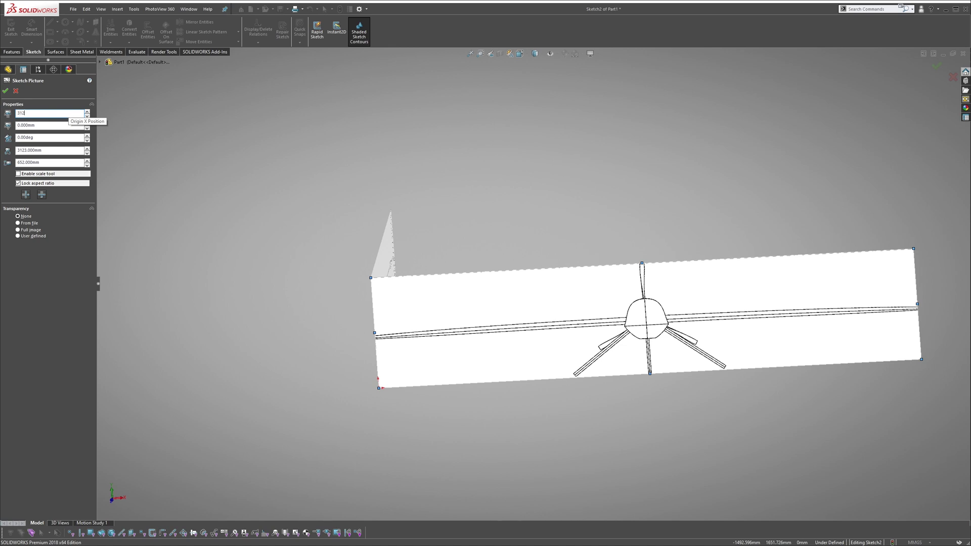
pyautogui.write('/2')
pyautogui.press('Return')
pyautogui.moveTo(679, 276)
pyautogui.mouseDown(button='middle')
pyautogui.moveTo(664, 321)
pyautogui.moveTo(589, 325)
pyautogui.mouseUp(button='middle')
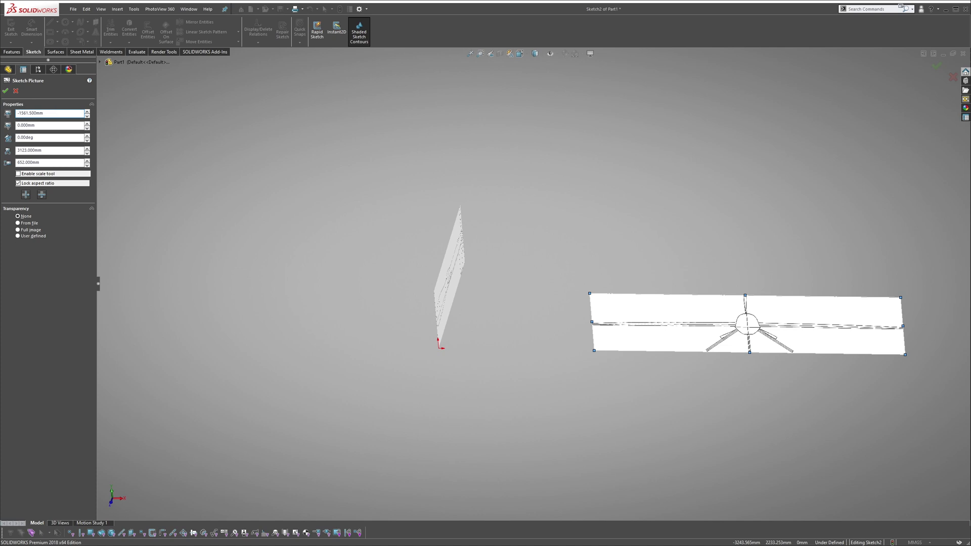
pyautogui.press('Return')
pyautogui.moveTo(427, 324)
pyautogui.mouseDown(button='middle')
pyautogui.moveTo(436, 289)
pyautogui.moveTo(251, 273)
pyautogui.moveTo(363, 293)
pyautogui.mouseUp(button='middle')
pyautogui.scroll(-2, 363, 294)
pyautogui.scroll(-4, 471, 243)
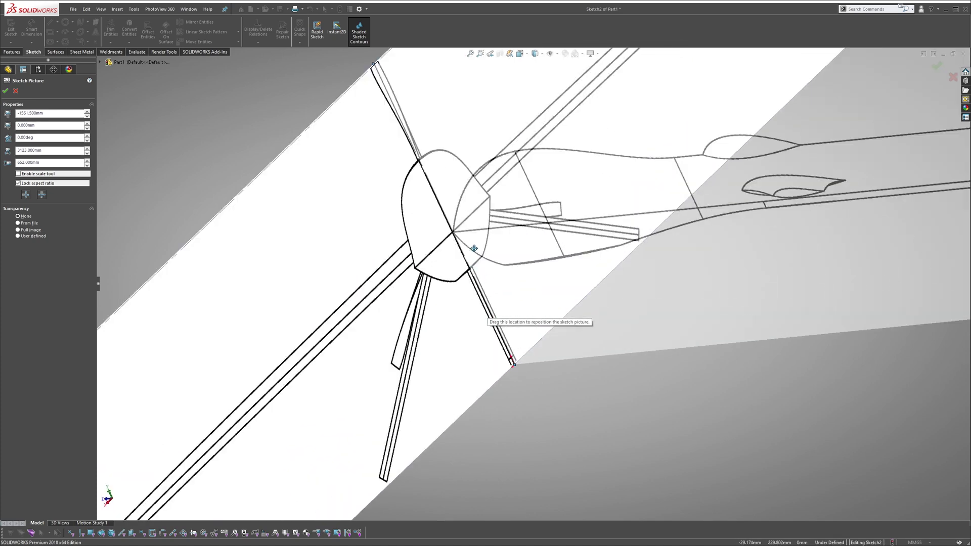
pyautogui.scroll(-4, 455, 220)
pyautogui.scroll(3, 498, 226)
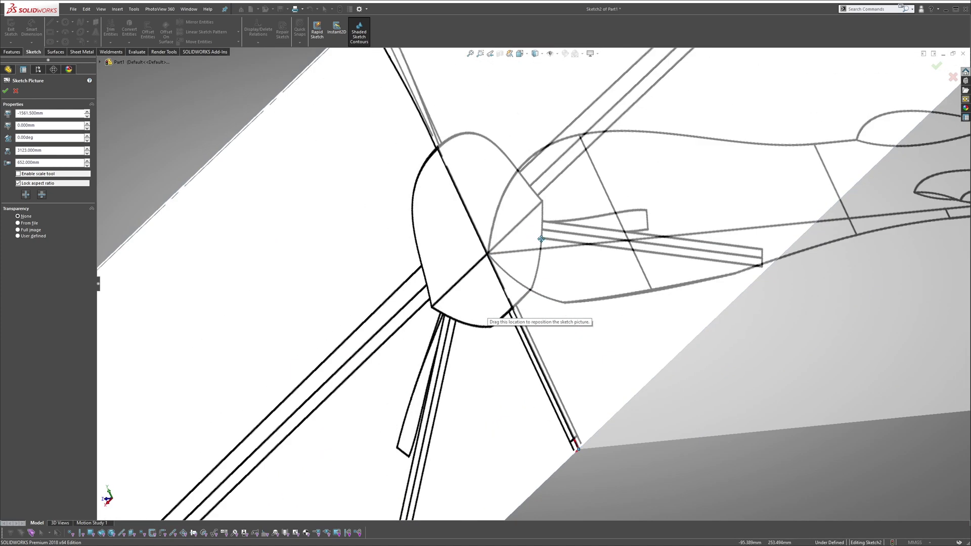
pyautogui.scroll(3, 501, 242)
pyautogui.scroll(1, 521, 252)
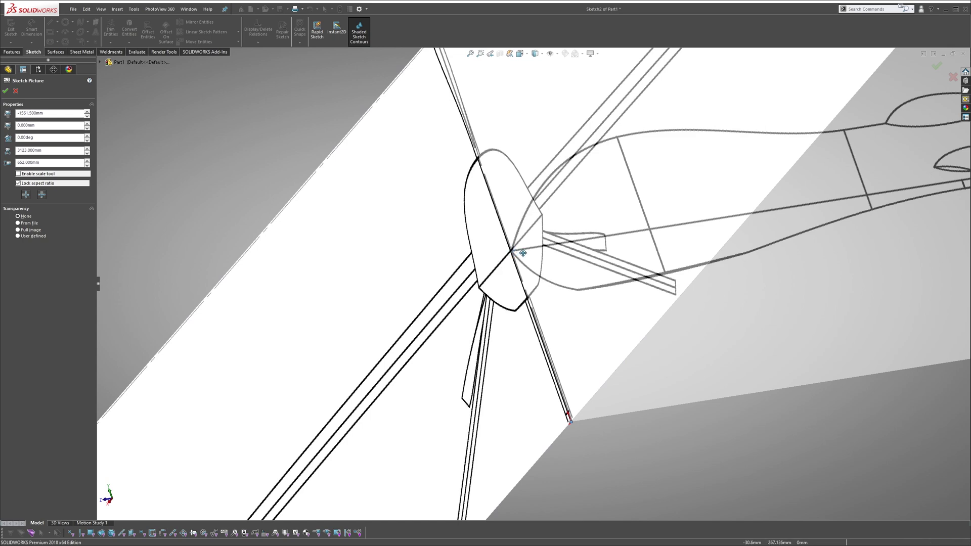
pyautogui.scroll(-1, 514, 252)
pyautogui.scroll(-3, 502, 249)
pyautogui.scroll(-2, 494, 243)
pyautogui.scroll(2, 495, 244)
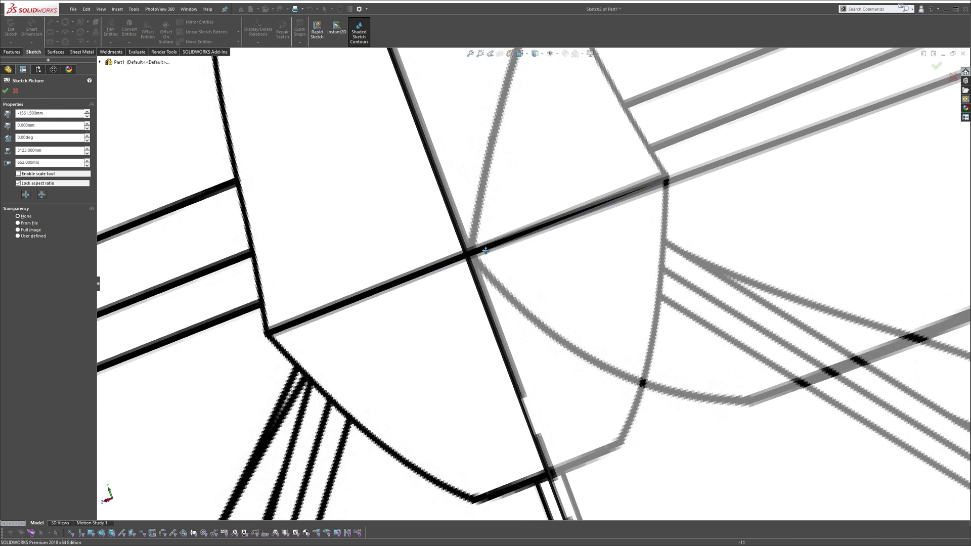
pyautogui.scroll(3, 533, 266)
pyautogui.scroll(3, 531, 273)
pyautogui.moveTo(524, 282); pyautogui.dragTo(550, 298, button='middle')
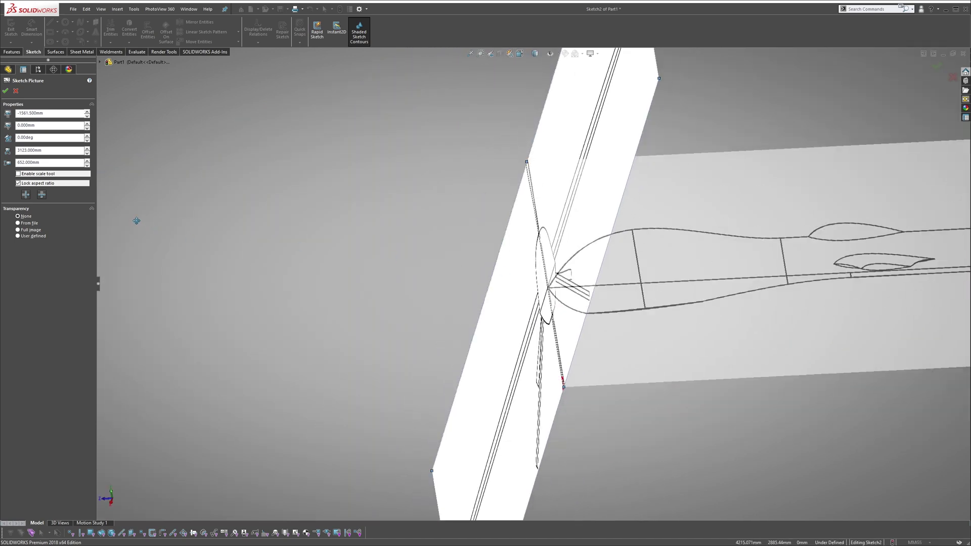
# Make the full front-view image 0.5 transparent and accept the sketch picture.
pyautogui.click(27, 229)
pyautogui.doubleClick(68, 256)
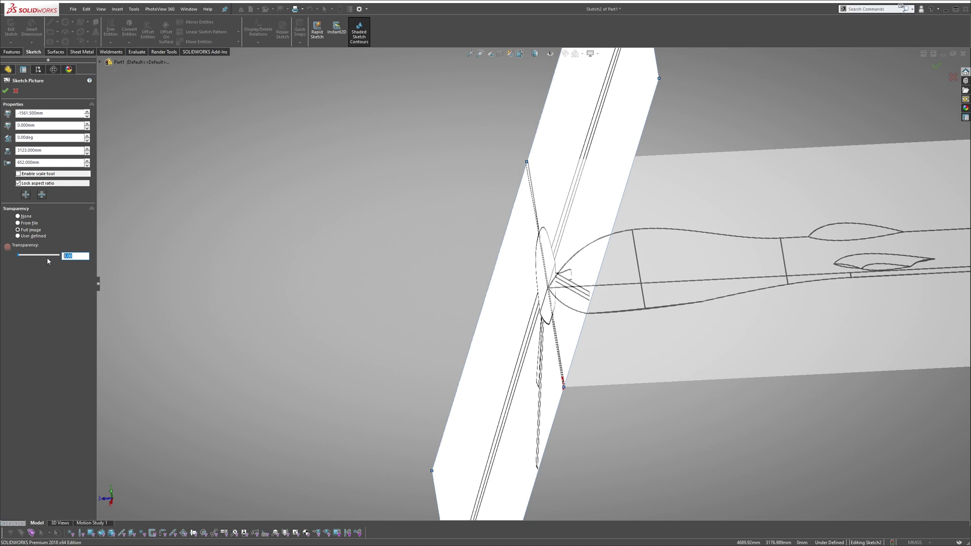
pyautogui.press('BackSpace')
pyautogui.write('.5')
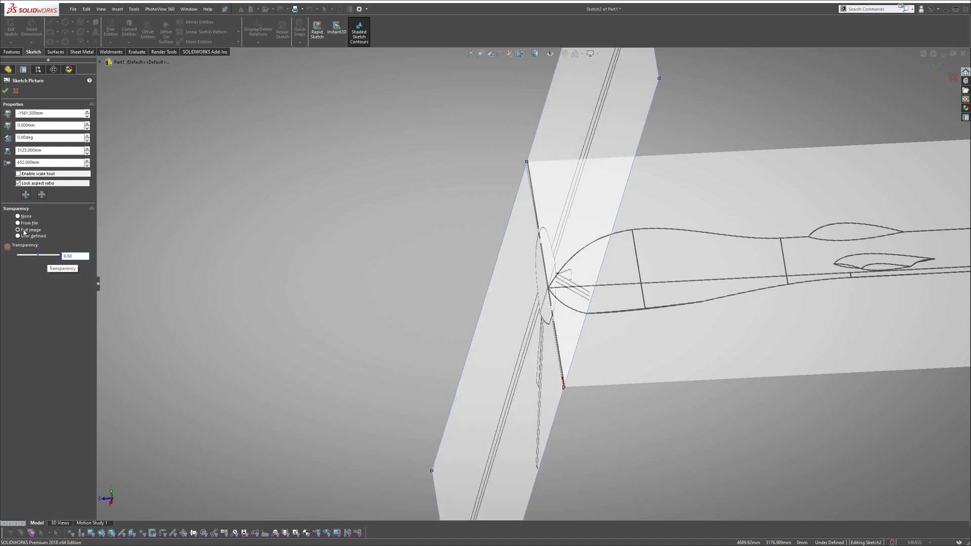
pyautogui.click(5, 90)
pyautogui.scroll(5, 512, 266)
pyautogui.moveTo(512, 266)
pyautogui.mouseDown(button='middle')
pyautogui.moveTo(549, 206)
pyautogui.moveTo(550, 226)
pyautogui.moveTo(522, 284)
pyautogui.moveTo(527, 246)
pyautogui.moveTo(527, 266)
pyautogui.moveTo(590, 265)
pyautogui.moveTo(597, 254)
pyautogui.mouseUp(button='middle')
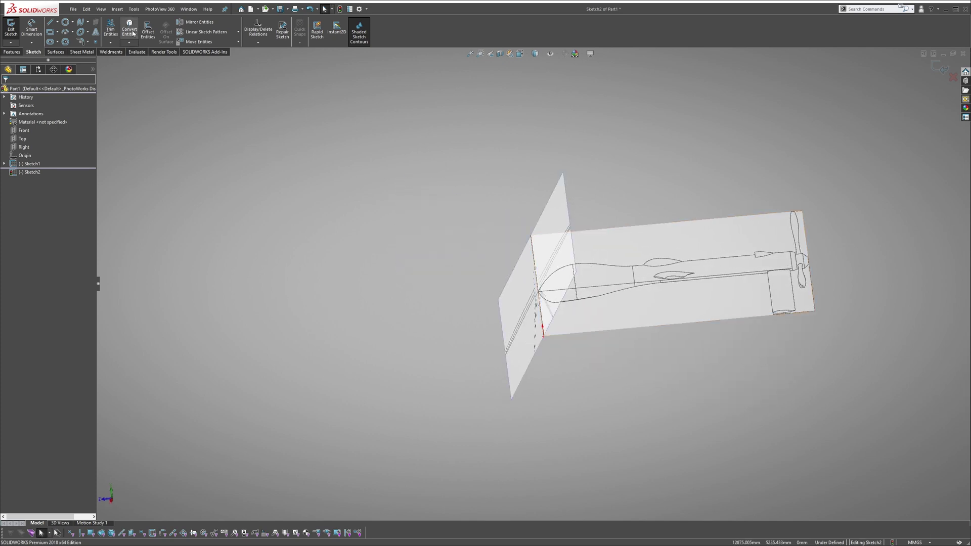
# Exit the front-view picture sketch and start a new sketch on the Top plane.
pyautogui.rightClick(20, 140)
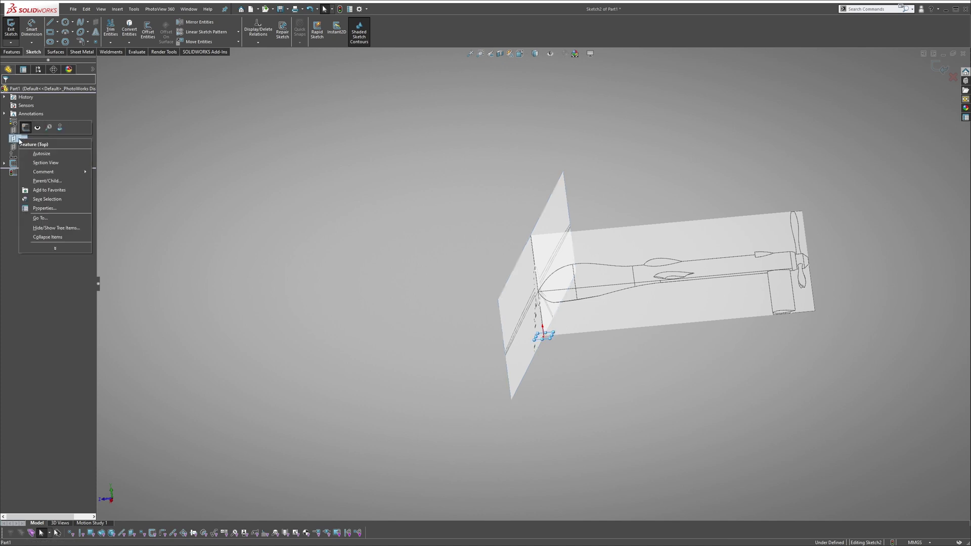
pyautogui.click(941, 69)
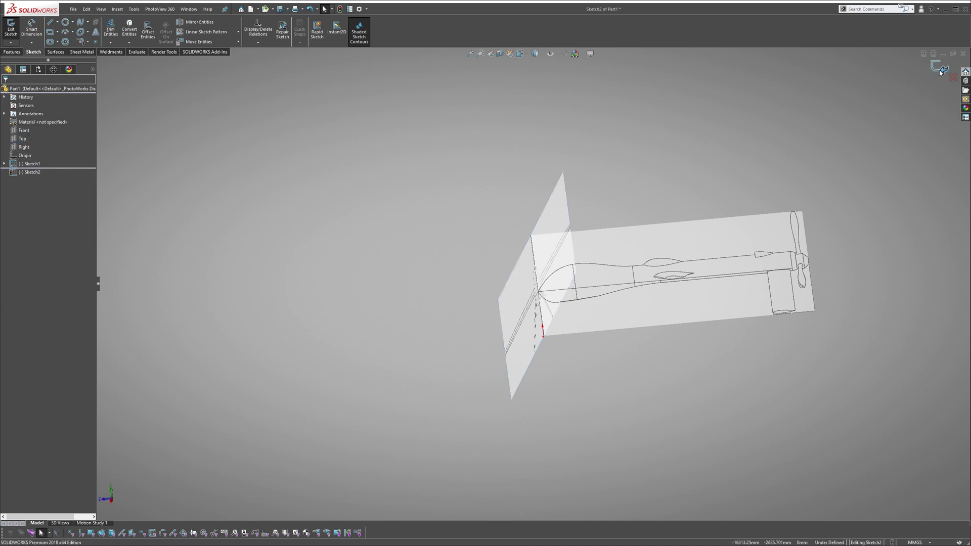
pyautogui.rightClick(20, 141)
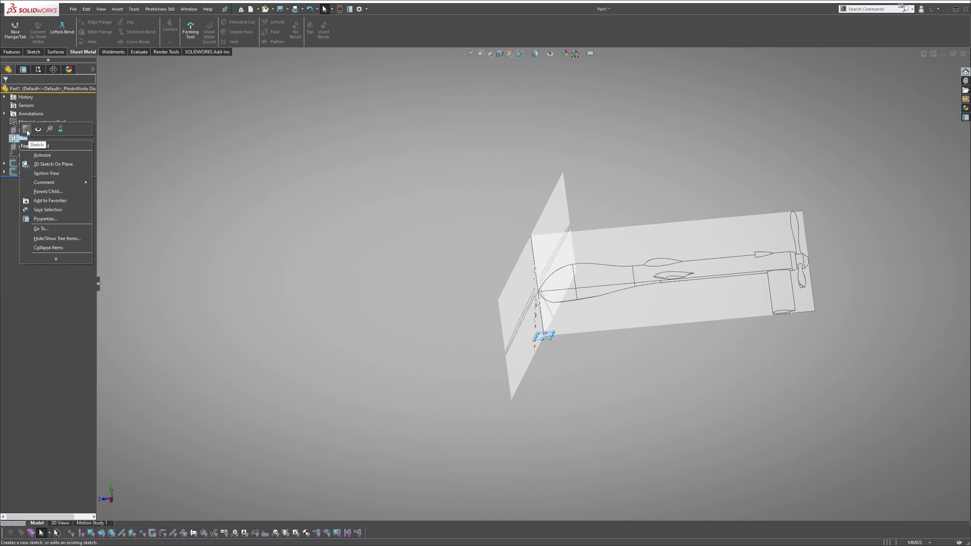
pyautogui.click(27, 131)
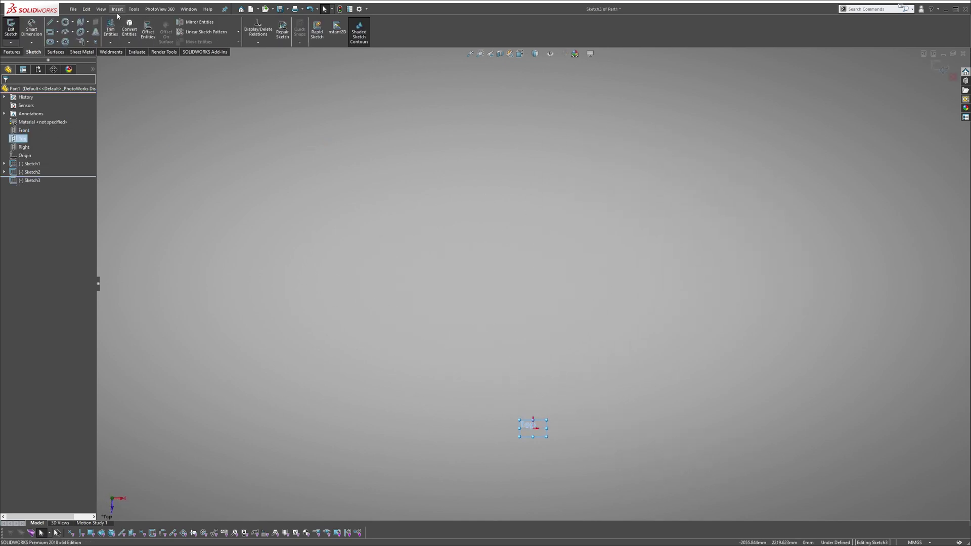
# Insert the Predator-Drone_Top image as a sketch picture.
pyautogui.click(134, 9)
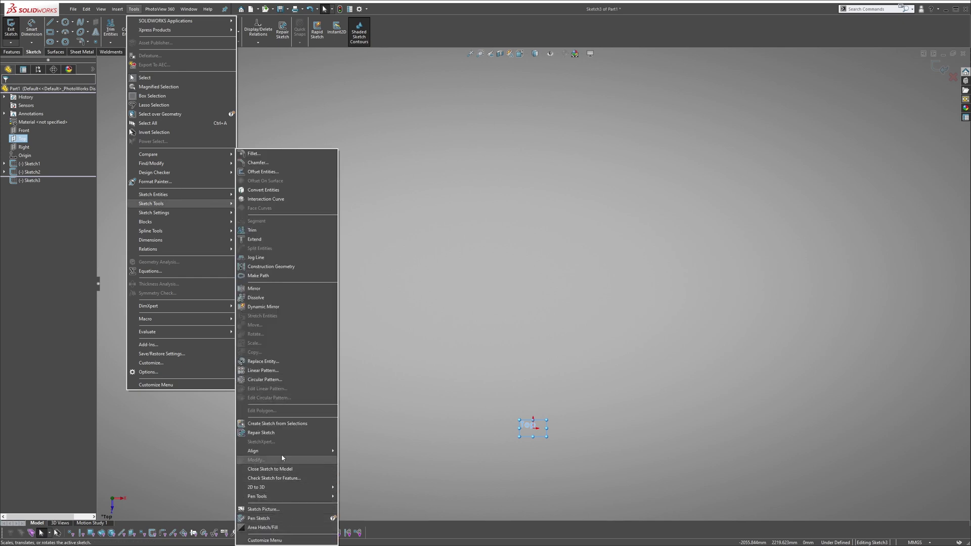
pyautogui.click(264, 510)
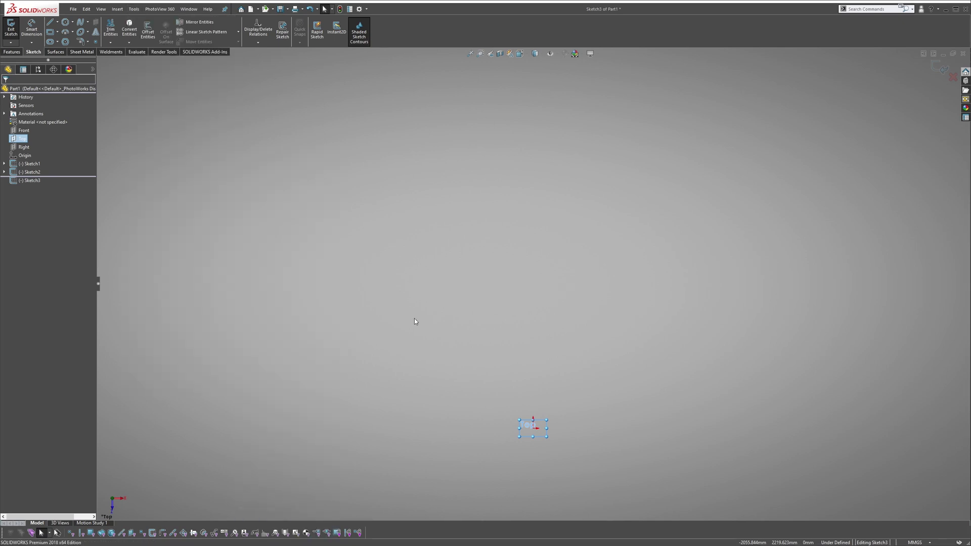
pyautogui.click(654, 168)
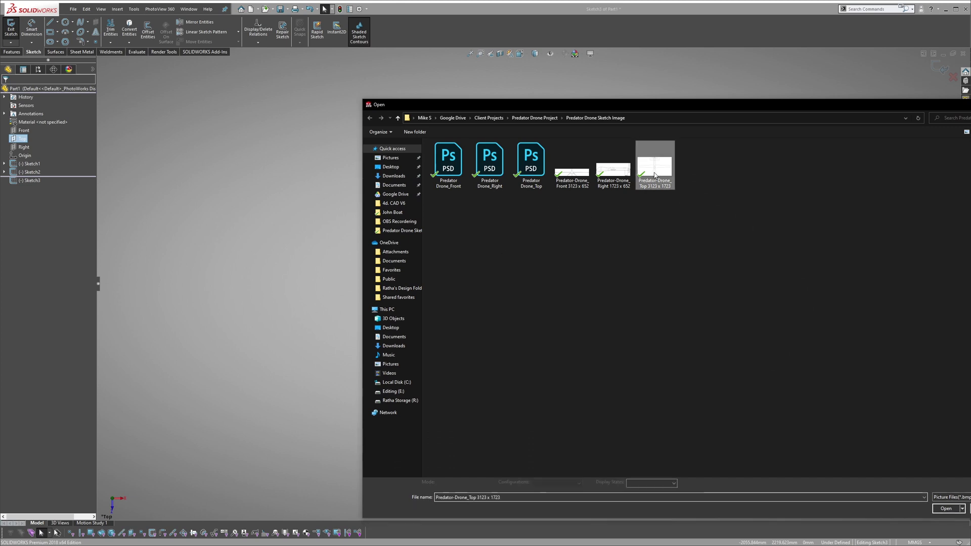
pyautogui.click(947, 512)
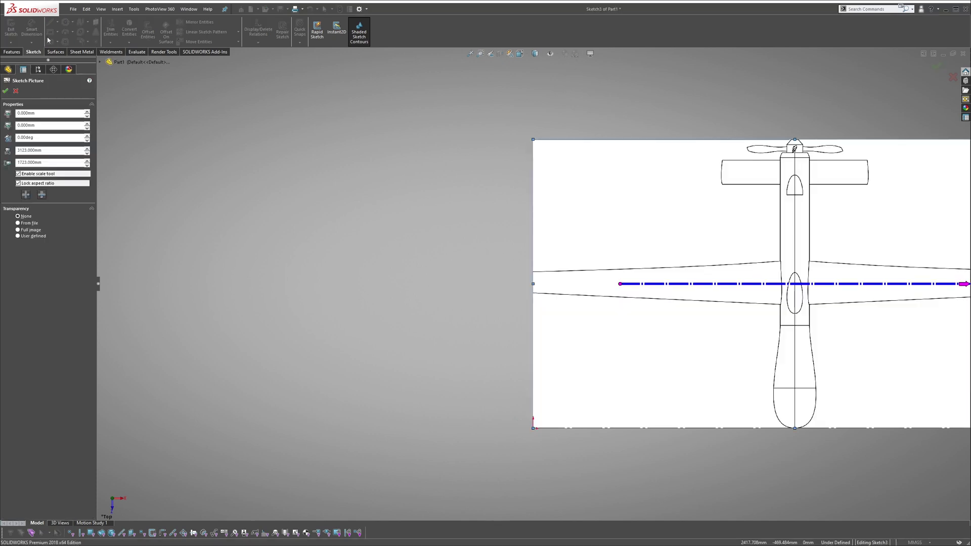
pyautogui.scroll(3, 534, 287)
pyautogui.scroll(-2, 633, 297)
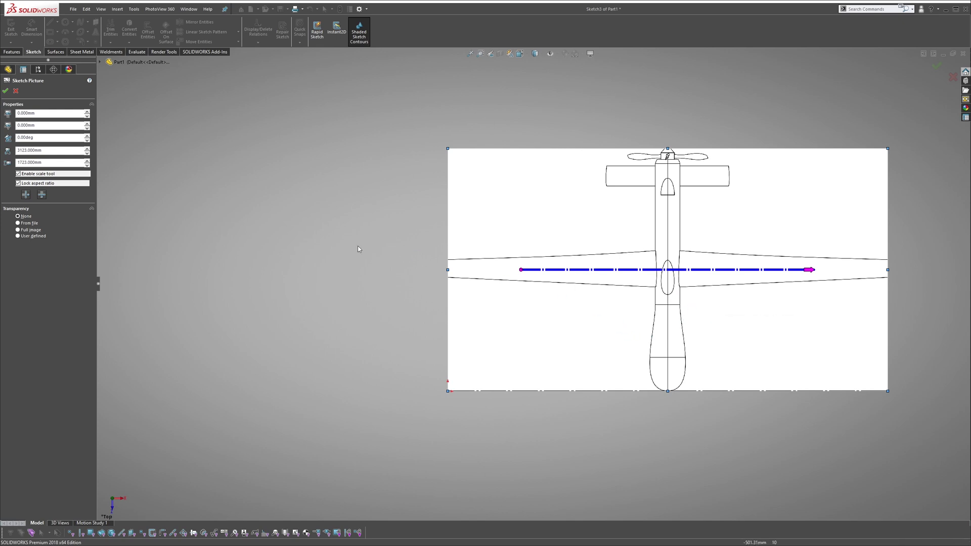
# Disable the scale tool and set the top picture's X position to -1561.5 mm.
pyautogui.click(35, 176)
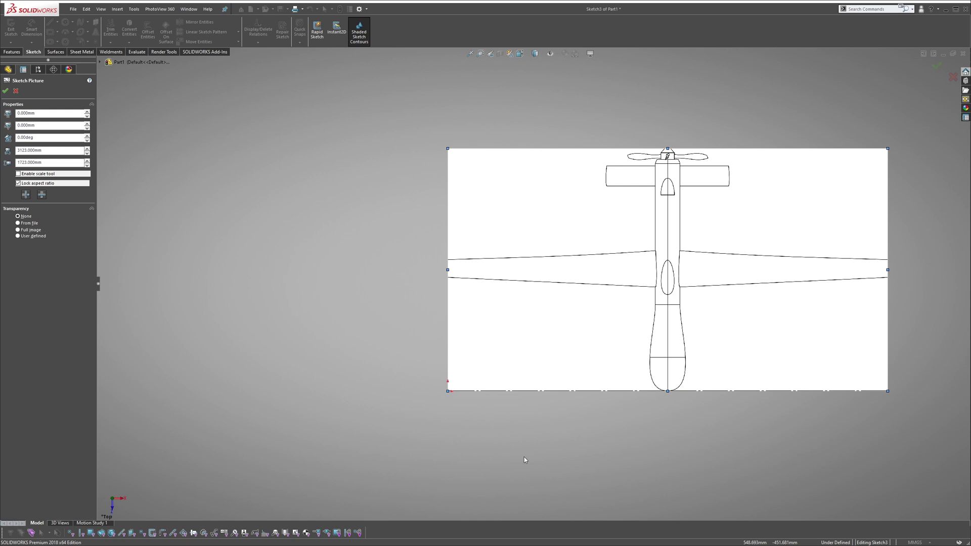
pyautogui.moveTo(546, 427)
pyautogui.mouseDown(button='middle')
pyautogui.moveTo(506, 286)
pyautogui.moveTo(494, 288)
pyautogui.mouseUp(button='middle')
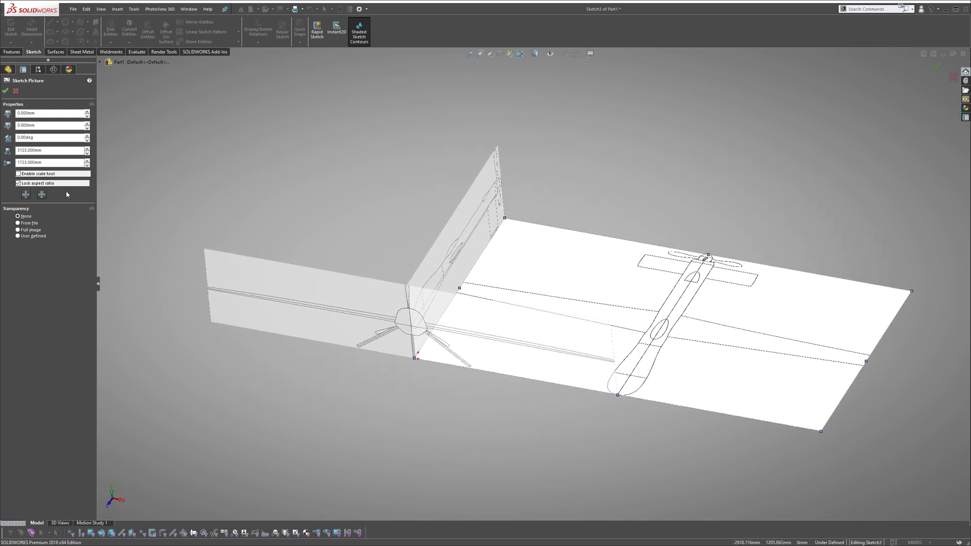
pyautogui.click(29, 113)
pyautogui.doubleClick(29, 113)
pyautogui.write('/2')
pyautogui.press('Return')
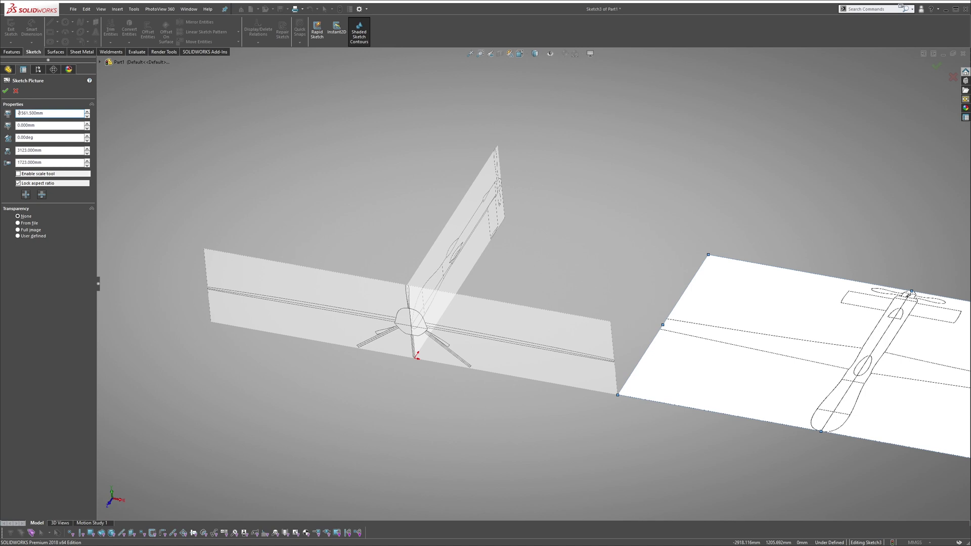
pyautogui.write('-')
pyautogui.press('Return')
# Check the top picture's alignment from the standard Top view.
pyautogui.moveTo(468, 264)
pyautogui.mouseDown(button='middle')
pyautogui.moveTo(486, 234)
pyautogui.moveTo(488, 341)
pyautogui.moveTo(495, 304)
pyautogui.mouseUp(button='middle')
pyautogui.press('space')
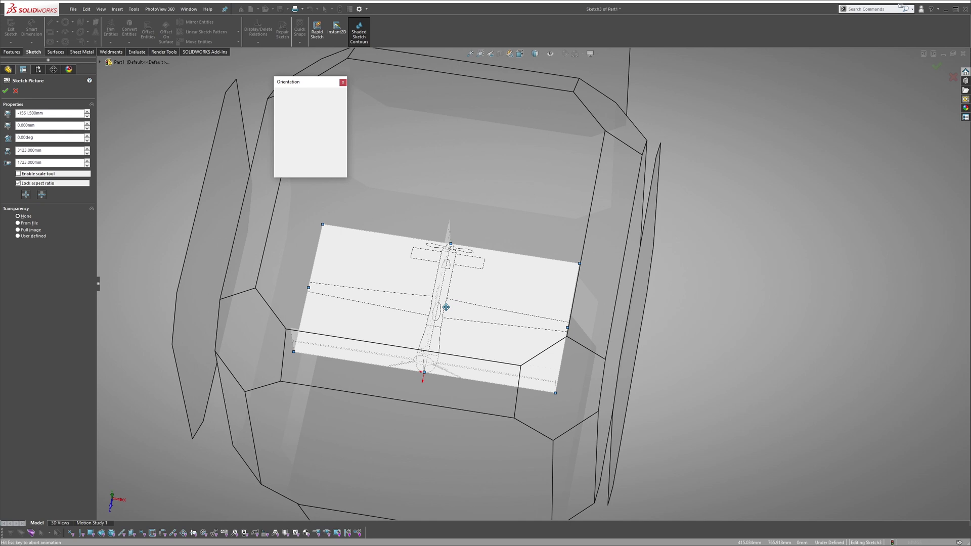
pyautogui.click(399, 264)
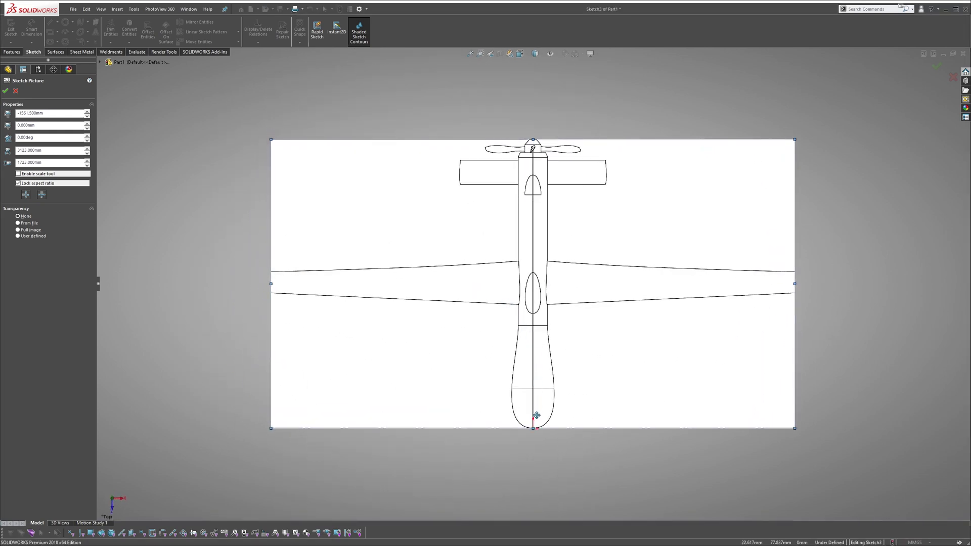
pyautogui.moveTo(537, 416)
pyautogui.mouseDown(button='middle')
pyautogui.moveTo(522, 379)
pyautogui.moveTo(477, 337)
pyautogui.mouseUp(button='middle')
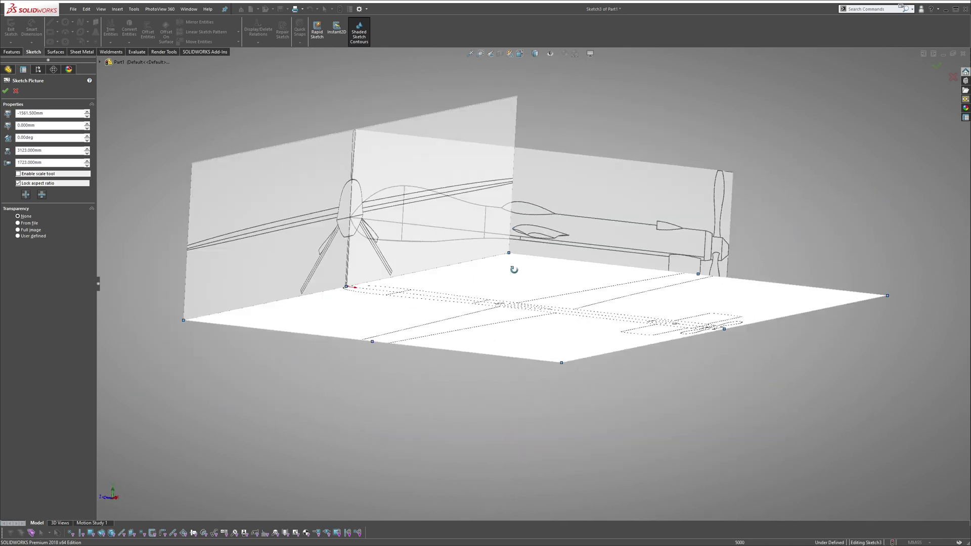
# Set the whole top-view picture to 0.50 transparency and accept it.
pyautogui.moveTo(514, 269); pyautogui.dragTo(512, 360, button='middle')
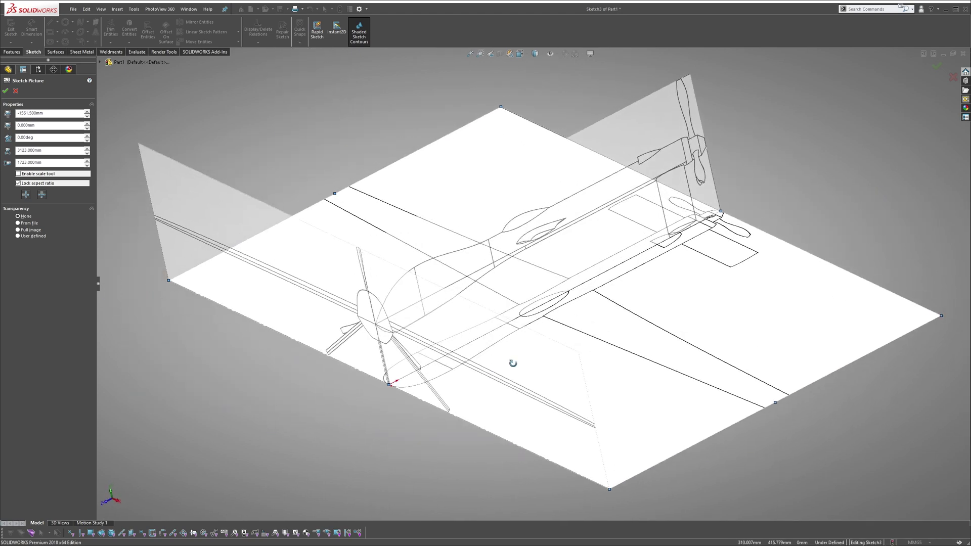
pyautogui.click(31, 230)
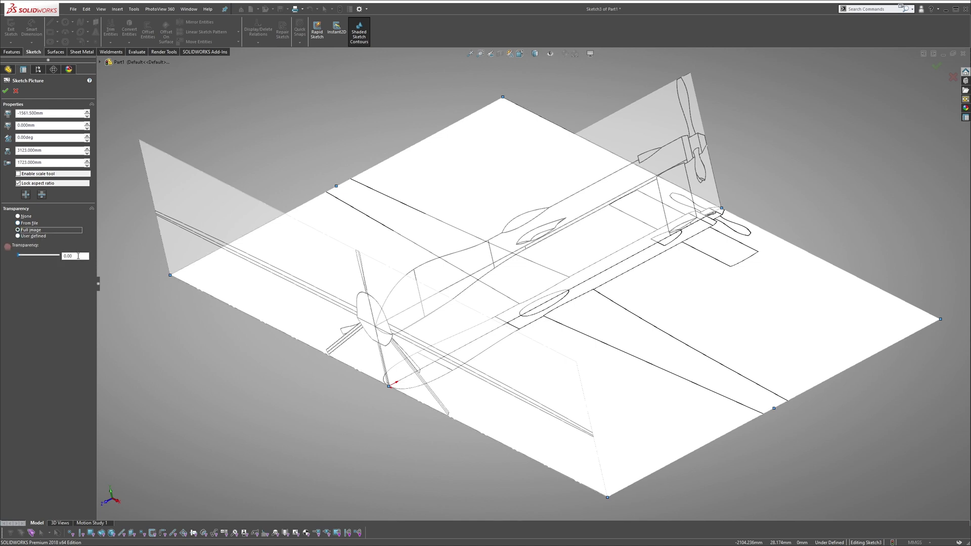
pyautogui.click(41, 257)
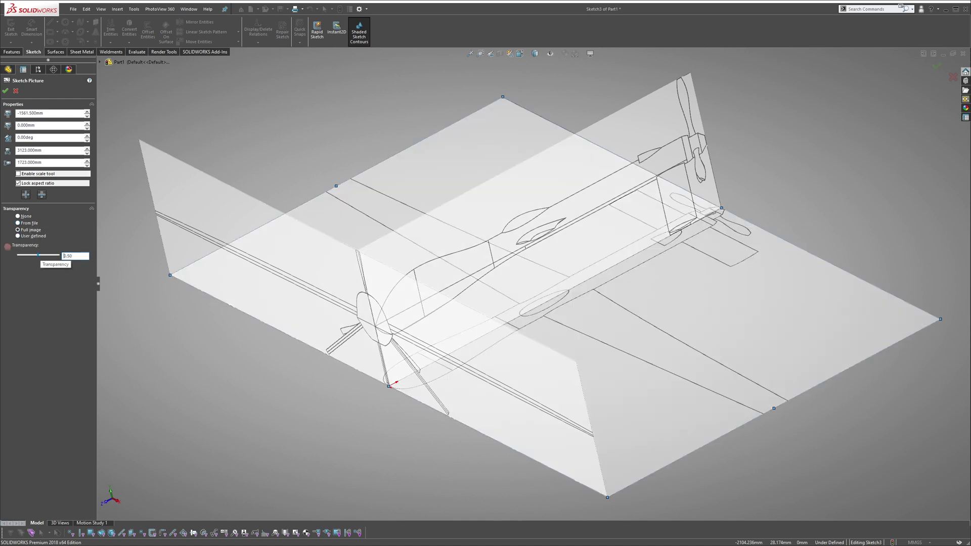
pyautogui.click(7, 93)
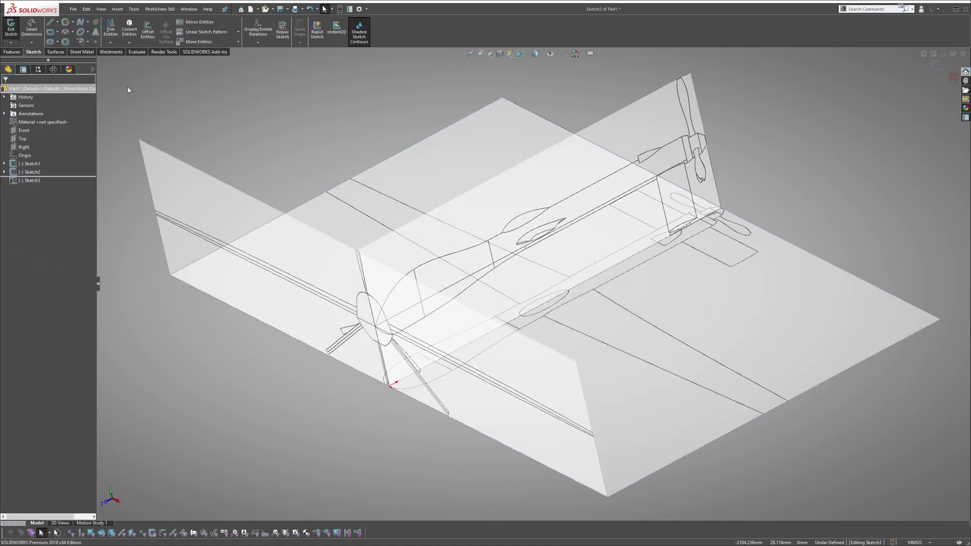
# Exit Sketch3, orbit around the three drone pictures, and select the side-view plane.
pyautogui.click(938, 67)
pyautogui.moveTo(596, 258)
pyautogui.mouseDown(button='middle')
pyautogui.moveTo(481, 216)
pyautogui.moveTo(643, 283)
pyautogui.moveTo(635, 412)
pyautogui.moveTo(648, 403)
pyautogui.moveTo(654, 301)
pyautogui.mouseUp(button='middle')
pyautogui.scroll(3, 643, 283)
pyautogui.scroll(3, 654, 302)
pyautogui.moveTo(621, 262)
pyautogui.mouseDown(button='middle')
pyautogui.moveTo(624, 202)
pyautogui.moveTo(577, 258)
pyautogui.moveTo(578, 312)
pyautogui.moveTo(569, 316)
pyautogui.mouseUp(button='middle')
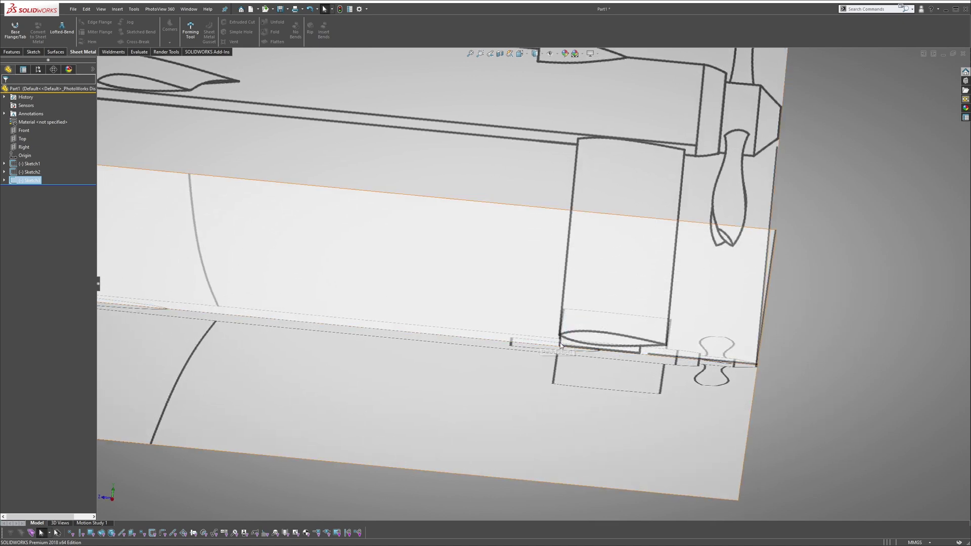
pyautogui.scroll(3, 551, 327)
pyautogui.scroll(5, 450, 274)
pyautogui.moveTo(497, 225)
pyautogui.mouseDown(button='middle')
pyautogui.moveTo(523, 308)
pyautogui.moveTo(527, 373)
pyautogui.moveTo(418, 302)
pyautogui.mouseUp(button='middle')
pyautogui.click(279, 321)
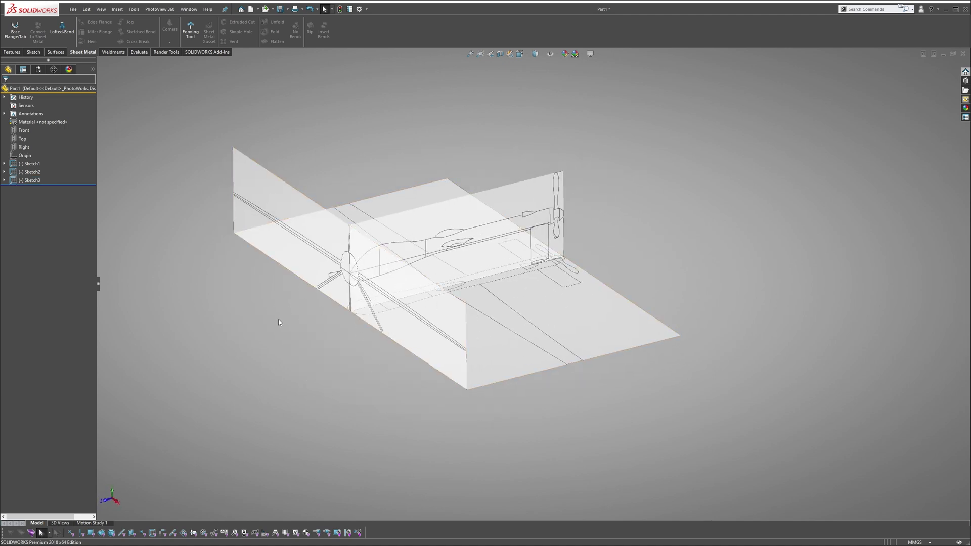
pyautogui.scroll(-2, 308, 287)
pyautogui.scroll(-1, 328, 260)
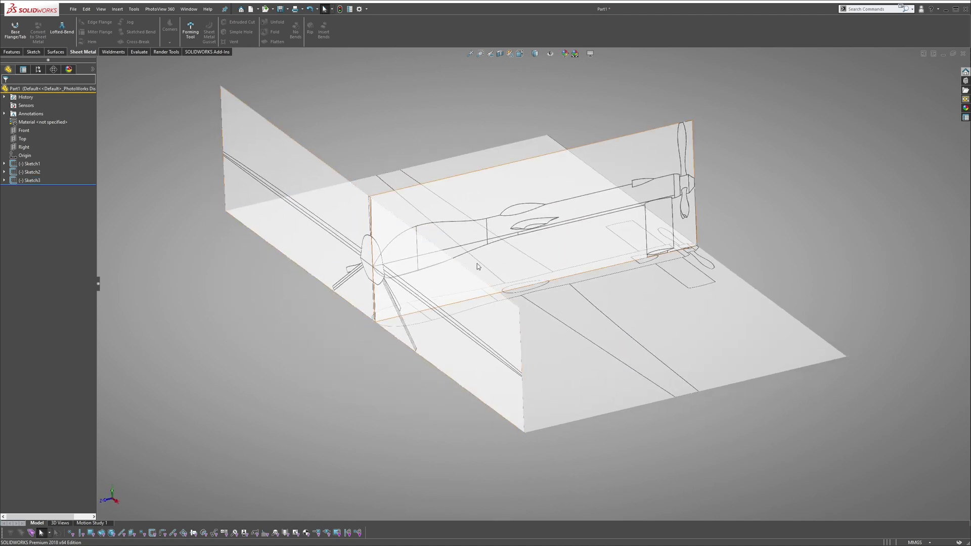
pyautogui.click(525, 211)
# Rename Sketch1 to 'drone right'.
pyautogui.moveTo(640, 186); pyautogui.dragTo(512, 191, button='middle')
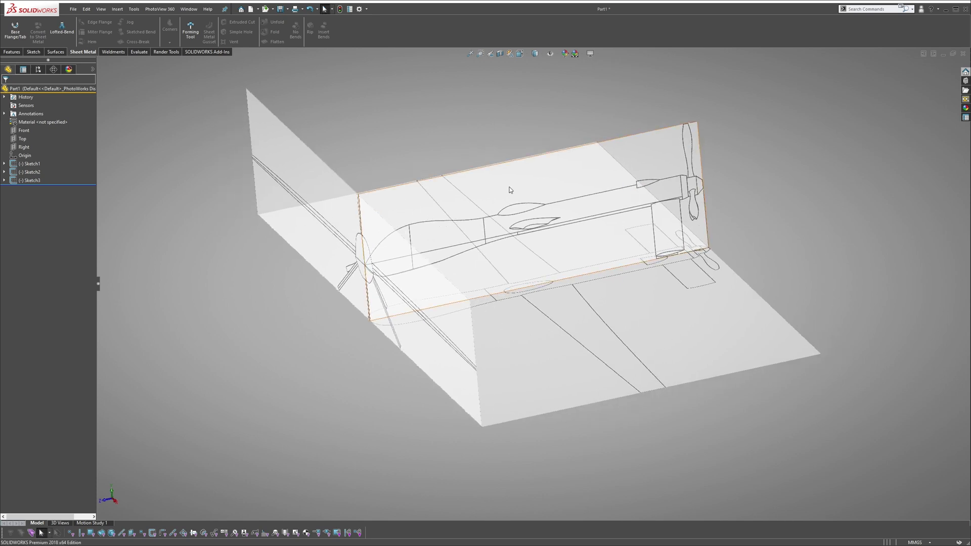
pyautogui.click(32, 165)
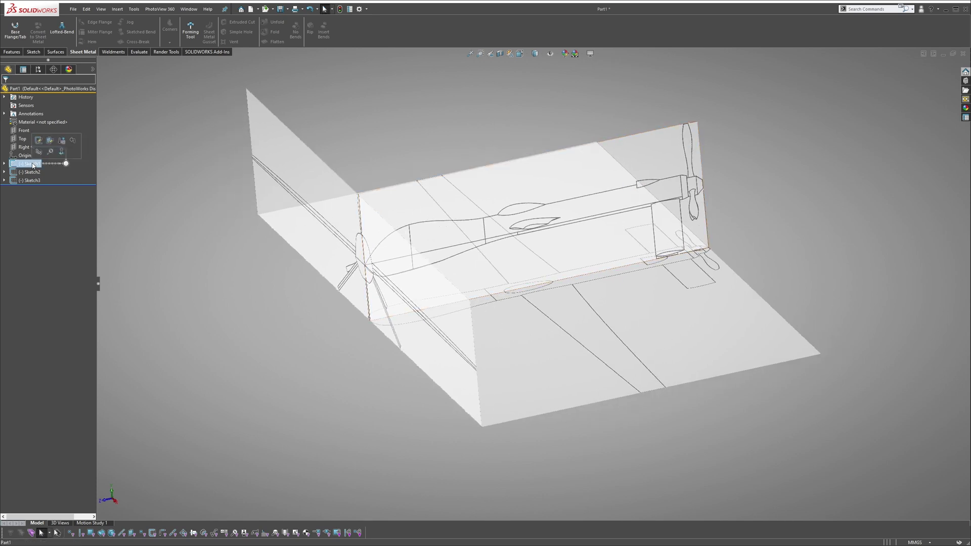
pyautogui.moveTo(152, 182)
pyautogui.mouseDown(button='middle')
pyautogui.moveTo(278, 220)
pyautogui.moveTo(202, 196)
pyautogui.mouseUp(button='middle')
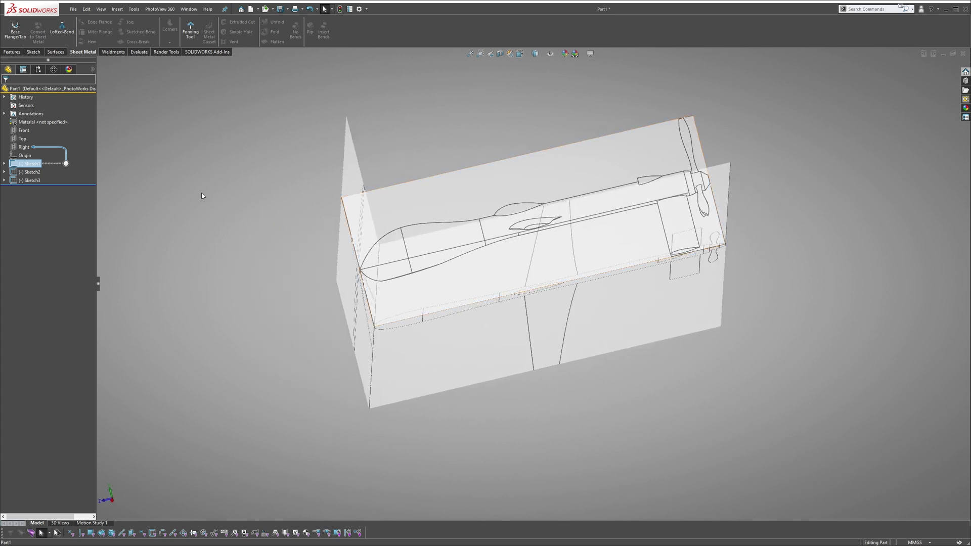
pyautogui.click(33, 165)
pyautogui.doubleClick(36, 163)
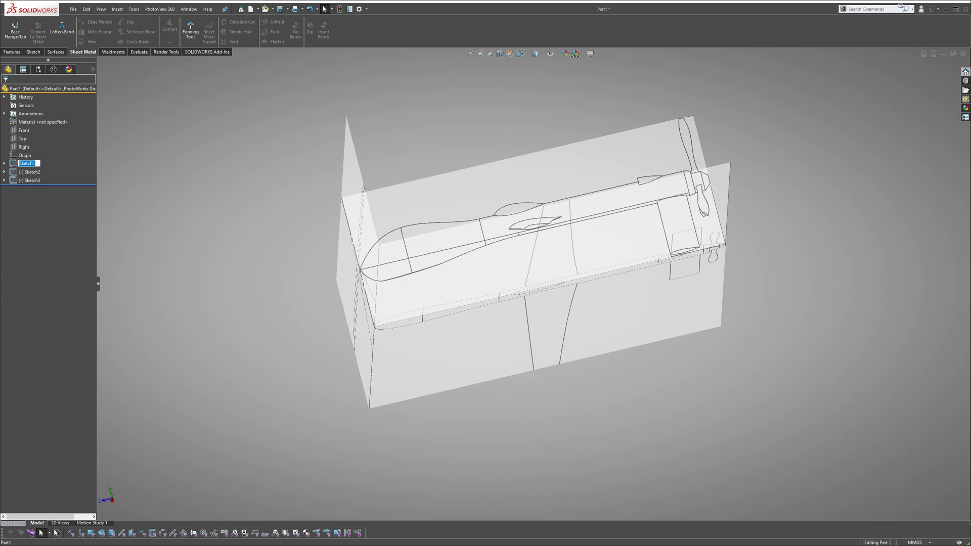
pyautogui.write('dront')
pyautogui.write('ht')
pyautogui.press('Return')
# Rename Sketch2 to 'drone front' and begin renaming Sketch3 to 'drone top'.
pyautogui.click(31, 172)
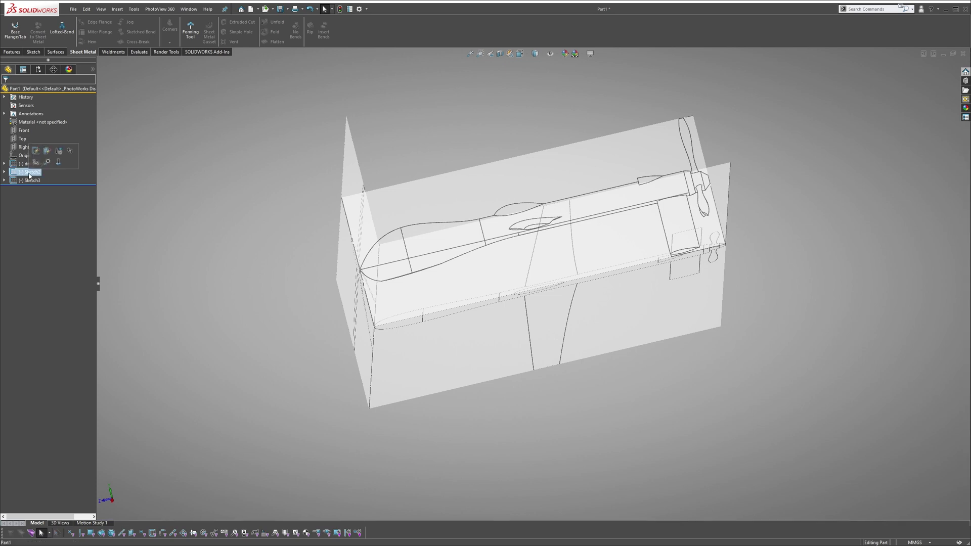
pyautogui.click(30, 172)
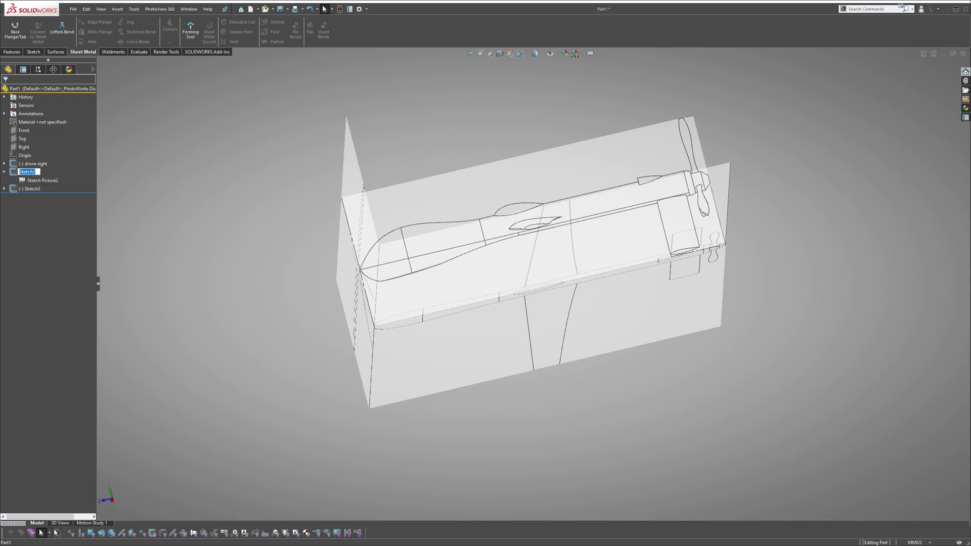
pyautogui.write('drone lef')
pyautogui.write('ont')
pyautogui.click(28, 190)
pyautogui.click(28, 190)
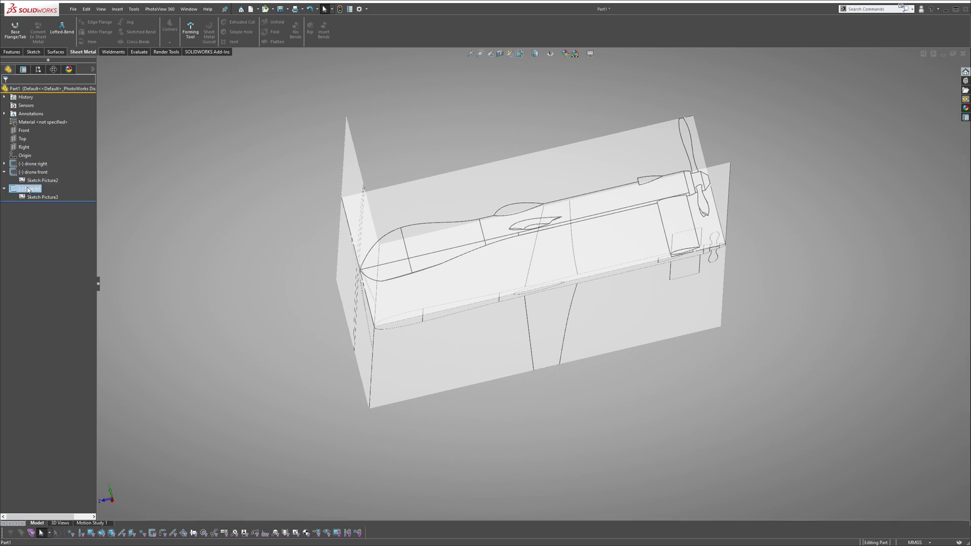
pyautogui.write('dro')
pyautogui.write('ne top')
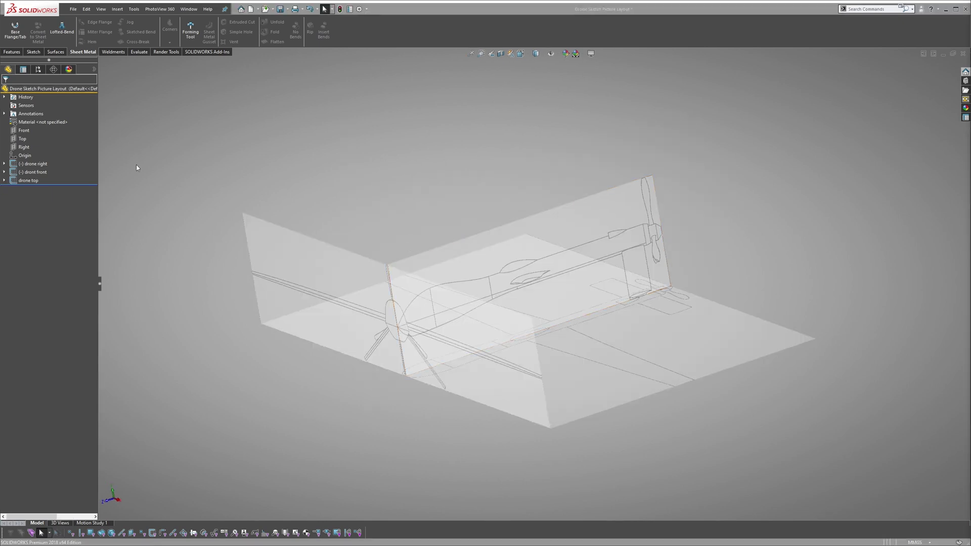
# Select the drone right, drone front and drone top sketches in the tree.
pyautogui.click(31, 163)
pyautogui.keyDown('ctrl'); pyautogui.click(36, 180); pyautogui.keyUp('ctrl')
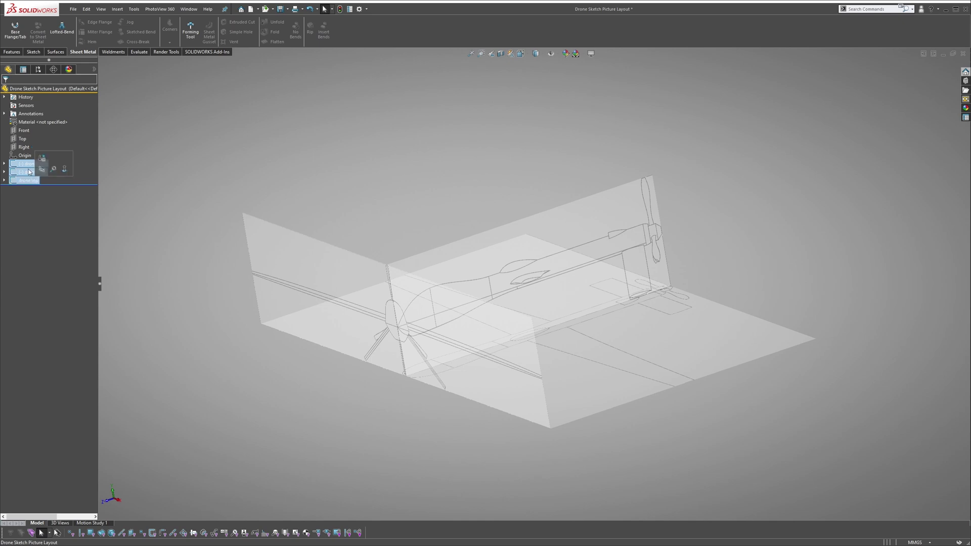
pyautogui.click(56, 170)
pyautogui.click(31, 163)
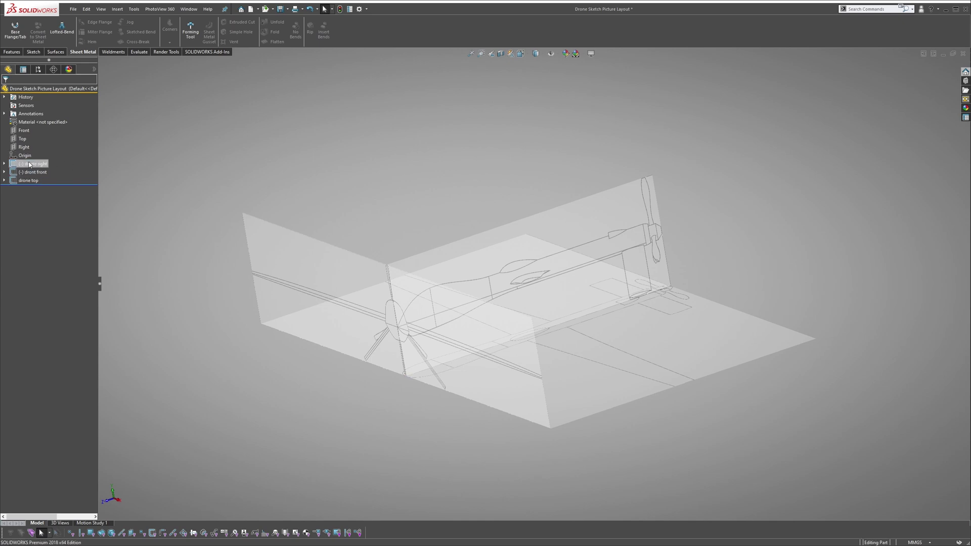
pyautogui.keyDown('ctrl'); pyautogui.click(29, 180); pyautogui.keyUp('ctrl')
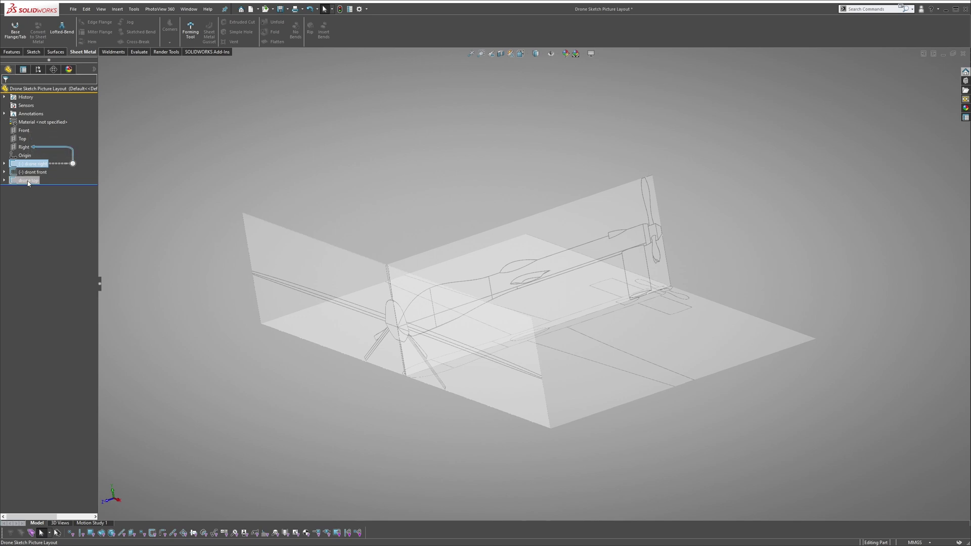
pyautogui.keyDown('shift'); pyautogui.click(29, 181); pyautogui.keyUp('shift')
# Add them to a new folder named 'drone layout sketches' and expand it.
pyautogui.rightClick(28, 181)
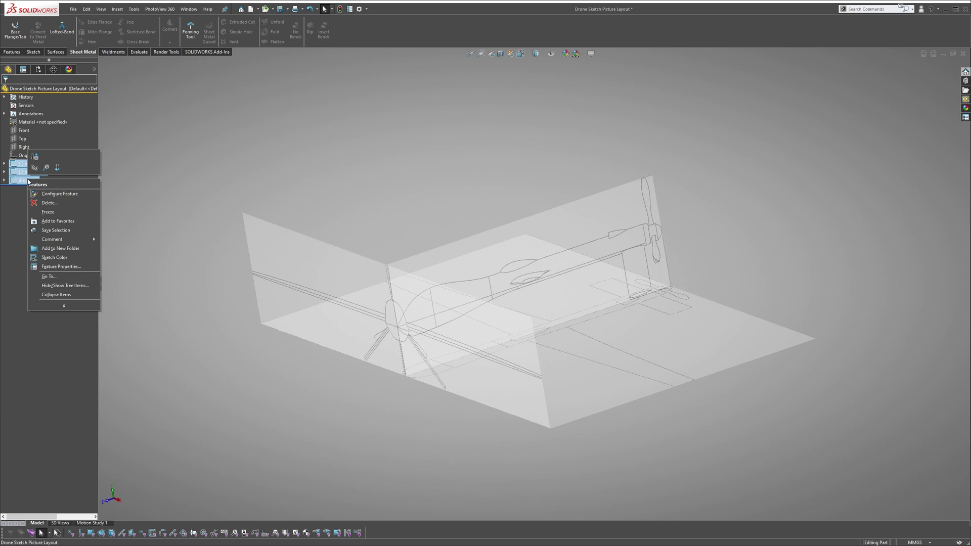
pyautogui.click(53, 248)
pyautogui.write('drone lay')
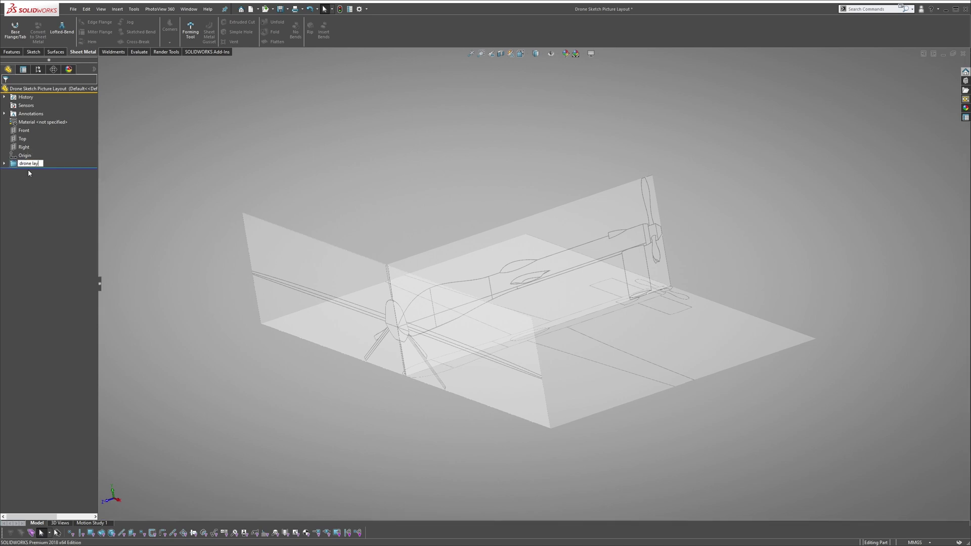
pyautogui.write('out sketches')
pyautogui.press('Return')
pyautogui.doubleClick(47, 163)
pyautogui.moveTo(391, 184)
pyautogui.mouseDown(button='middle')
pyautogui.moveTo(308, 220)
pyautogui.moveTo(373, 214)
pyautogui.mouseUp(button='middle')
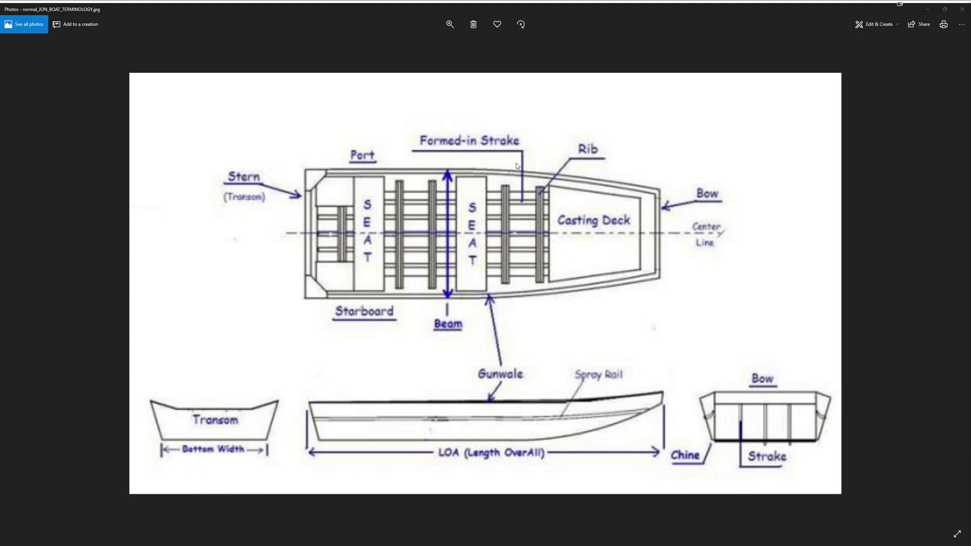
# Close the terminology image, browse the Topper jon boat photos, and return to SOLIDWORKS.
pyautogui.click(960, 8)
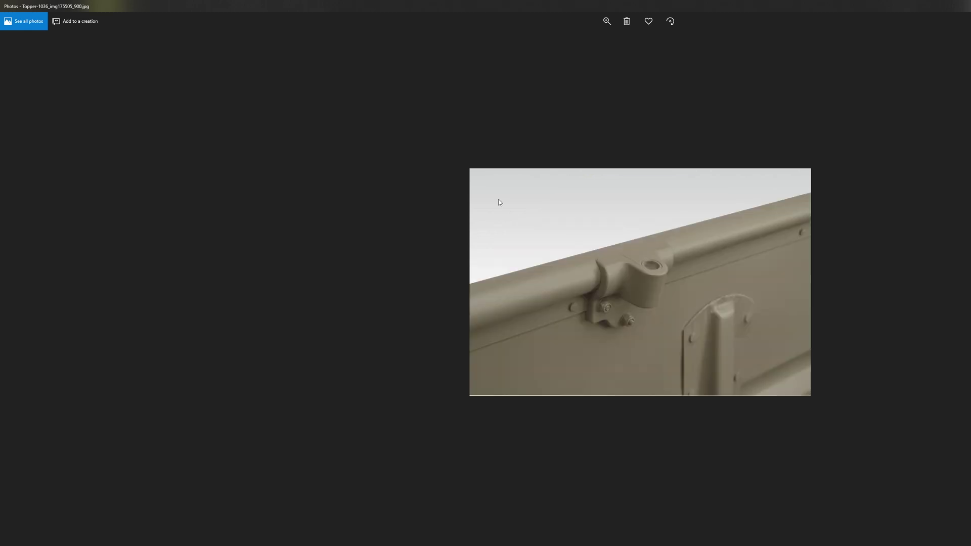
pyautogui.press('Left')
pyautogui.press('Left')
pyautogui.press('Left')
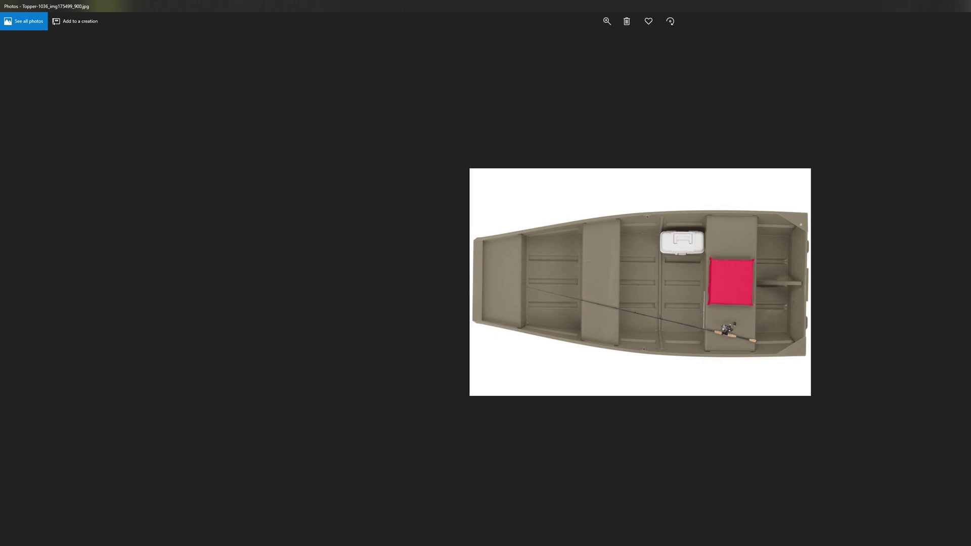
pyautogui.moveTo(485, 274)
pyautogui.hotkey('alt', 'F4')
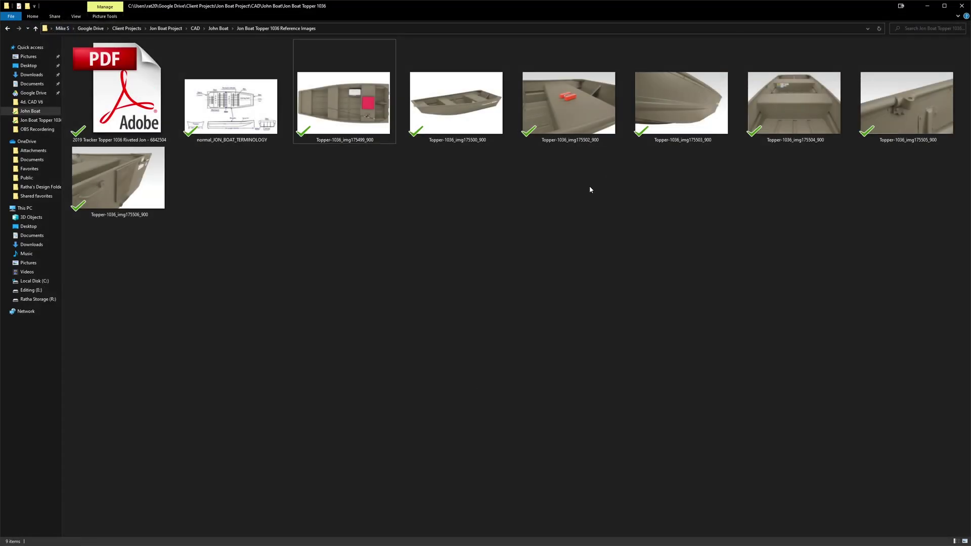
pyautogui.hotkey('alt', 'Tab')
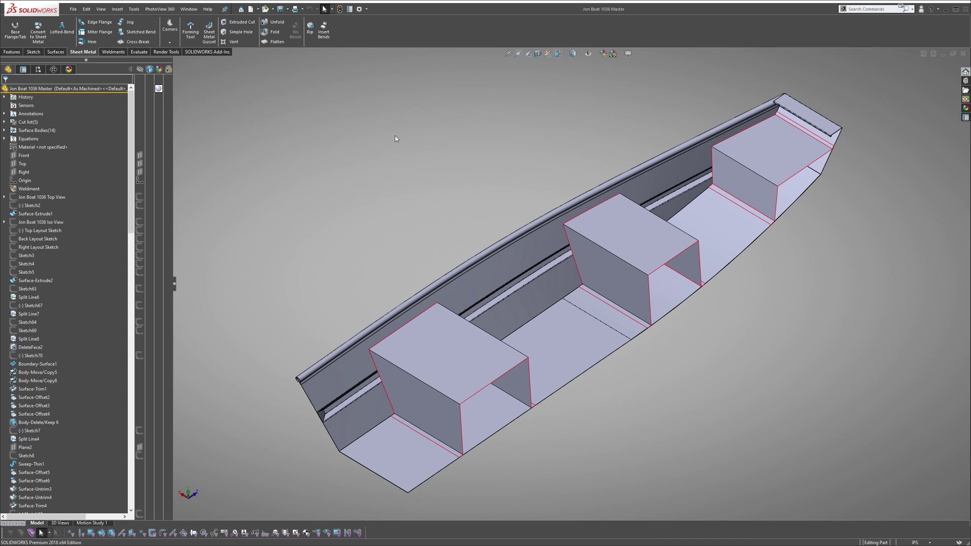
# Show the Jon Boat 1036 Top View picture, view from Top, and edit that sketch.
pyautogui.rightClick(45, 196)
pyautogui.click(51, 184)
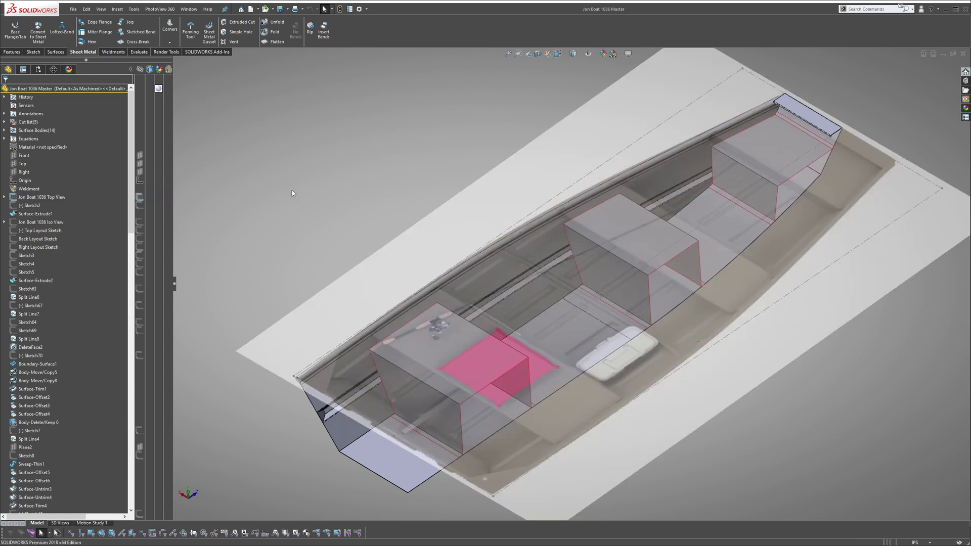
pyautogui.moveTo(405, 184); pyautogui.dragTo(448, 232, button='middle')
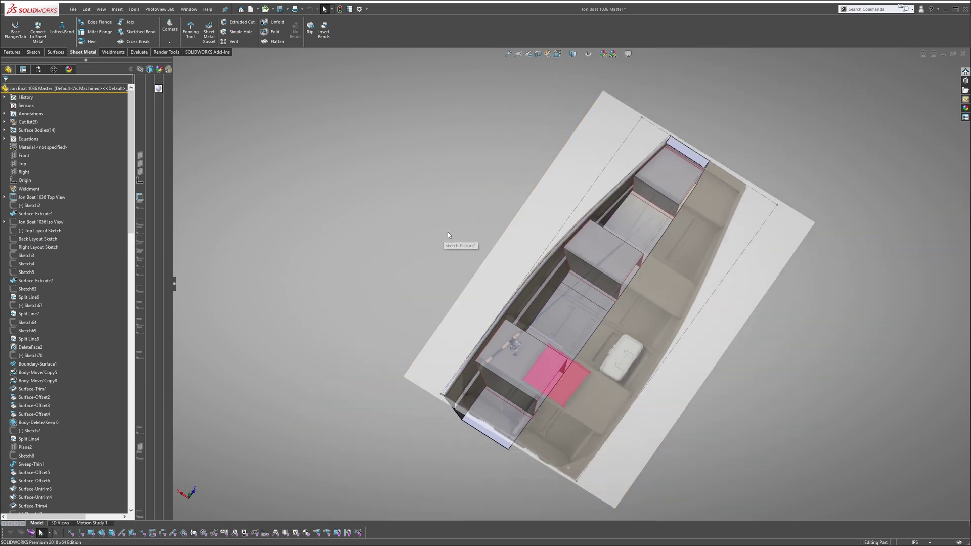
pyautogui.press('space')
pyautogui.click(428, 261)
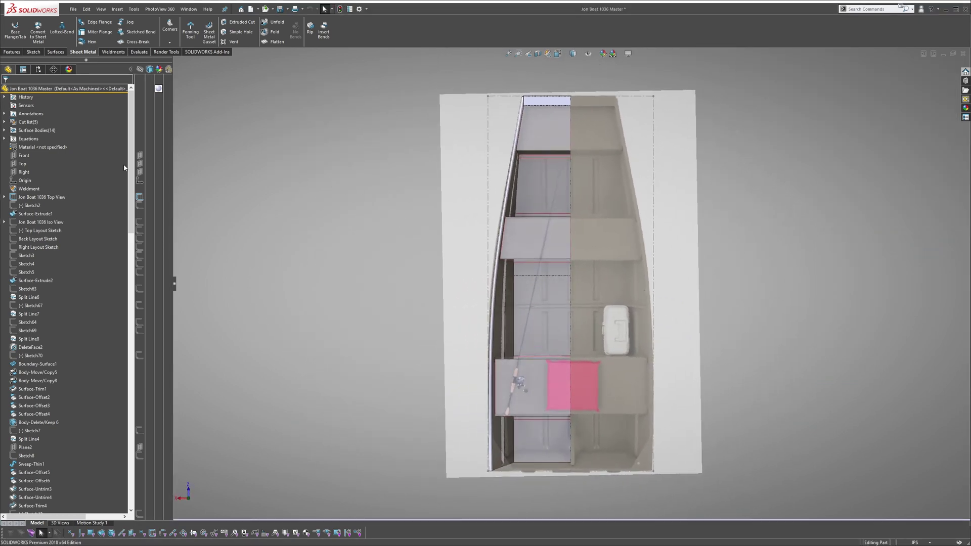
pyautogui.rightClick(46, 197)
pyautogui.click(47, 178)
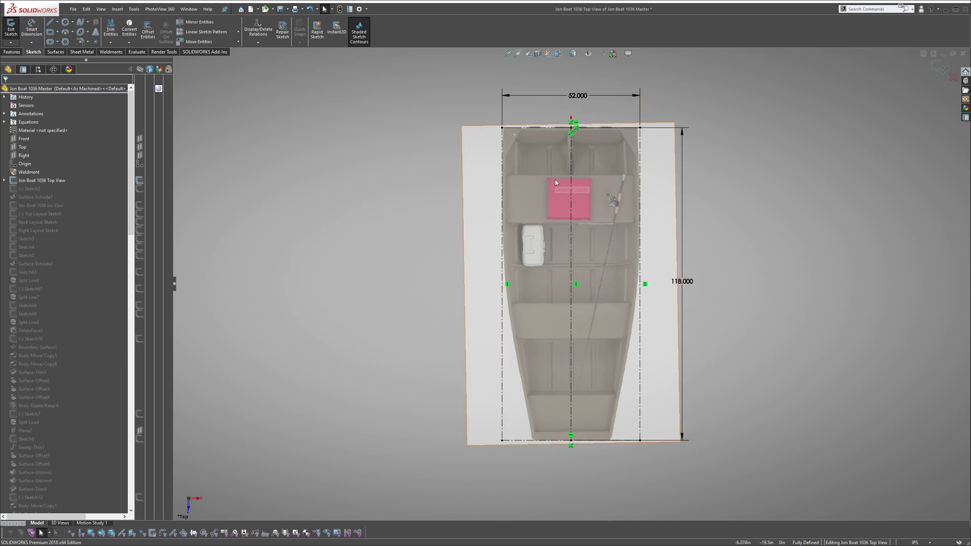
# Select the boat top-view sketch picture to show its placement and transparency properties.
pyautogui.click(553, 157)
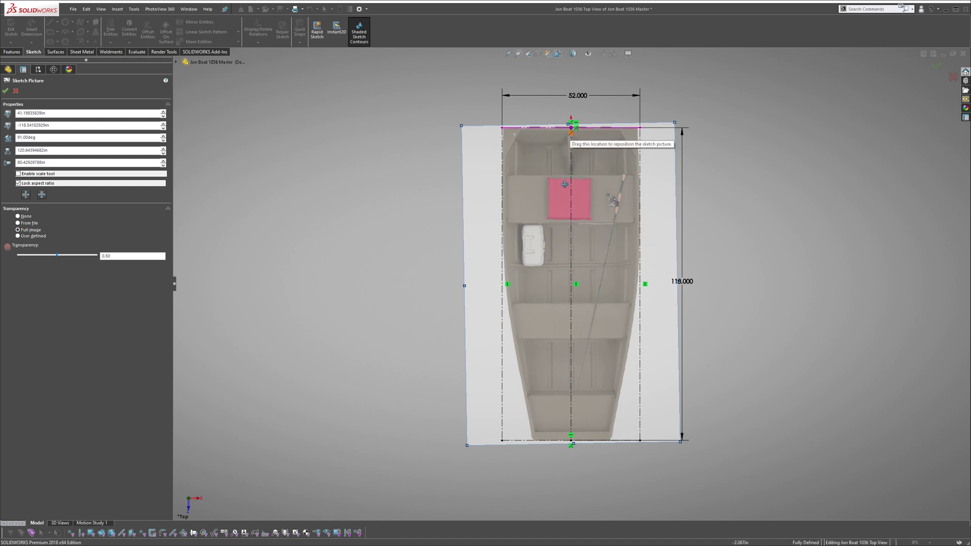
pyautogui.scroll(-1, 577, 144)
pyautogui.scroll(-1, 577, 144)
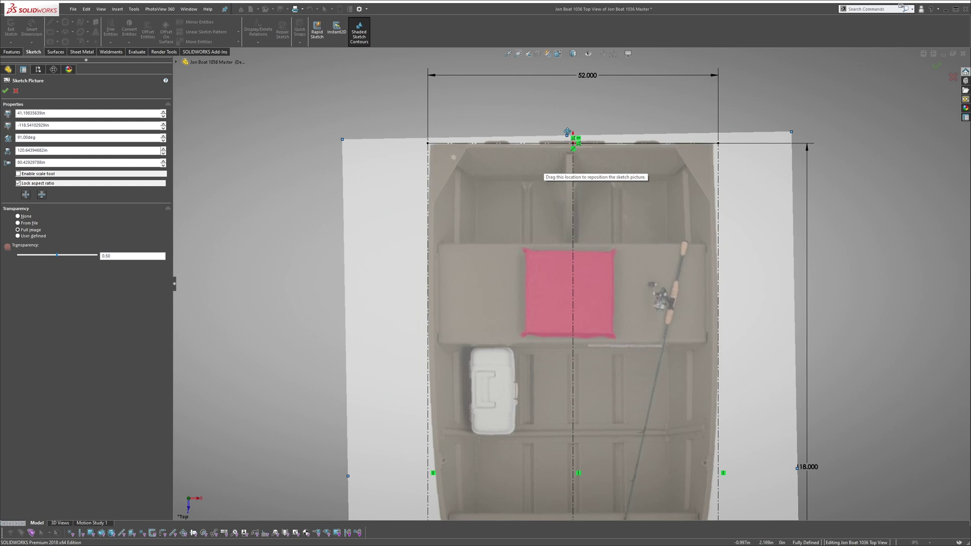
pyautogui.scroll(-1, 576, 145)
pyautogui.scroll(1, 576, 144)
pyautogui.scroll(2, 588, 198)
pyautogui.scroll(-3, 593, 227)
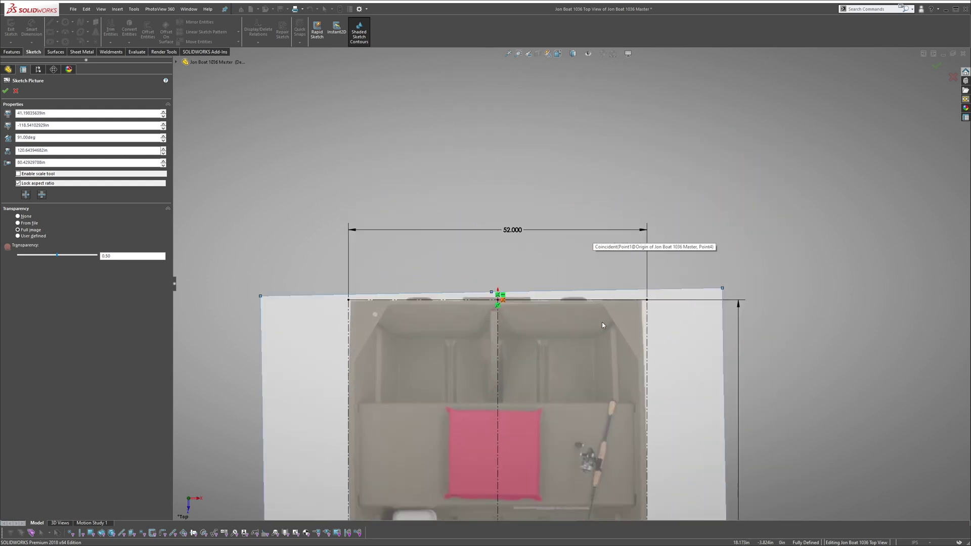
pyautogui.scroll(-2, 555, 280)
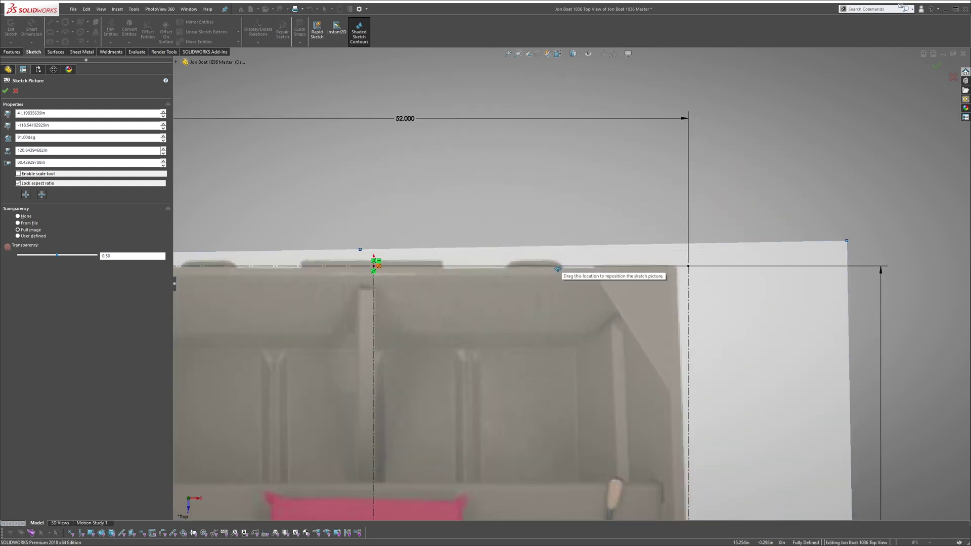
pyautogui.scroll(5, 569, 269)
pyautogui.scroll(-1, 558, 325)
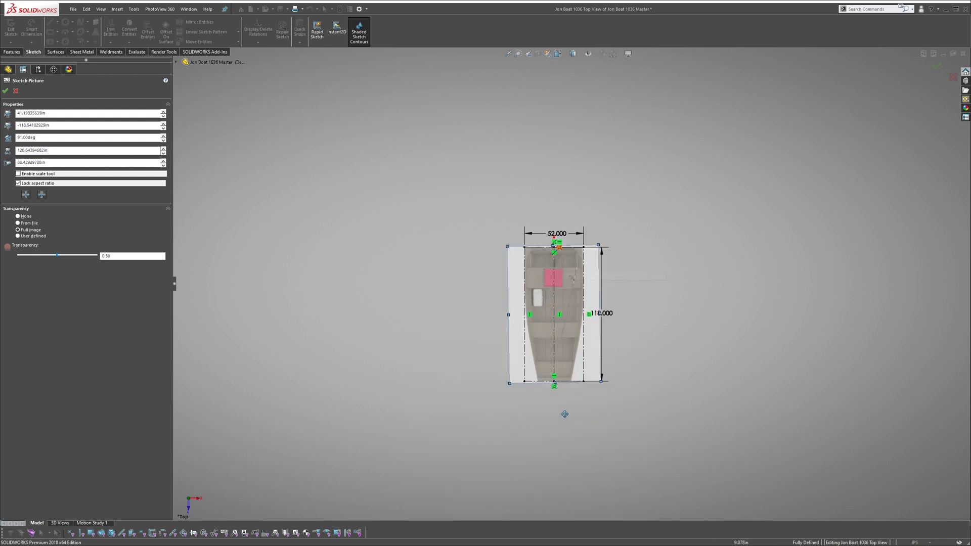
pyautogui.scroll(-3, 567, 314)
pyautogui.scroll(-3, 567, 311)
pyautogui.scroll(1, 559, 301)
pyautogui.scroll(4, 562, 296)
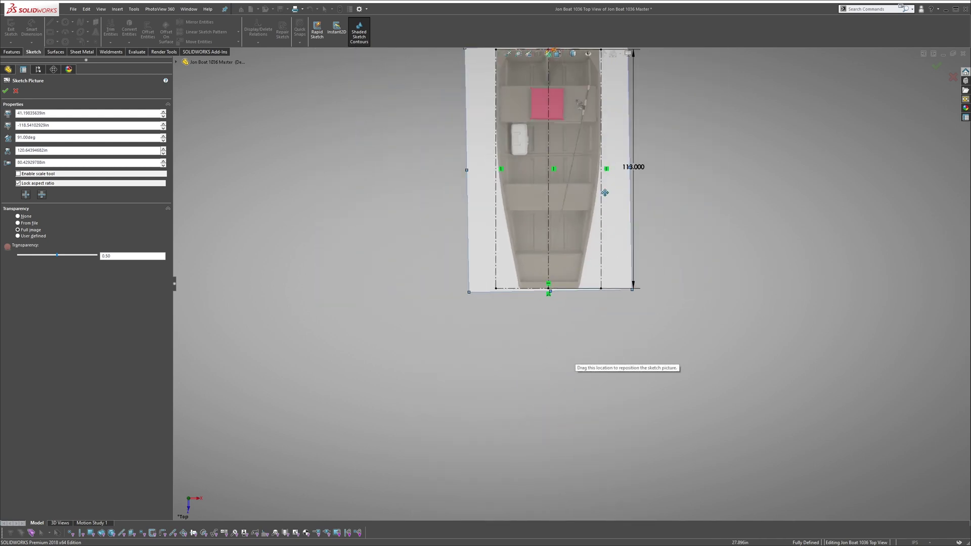
pyautogui.scroll(-2, 531, 175)
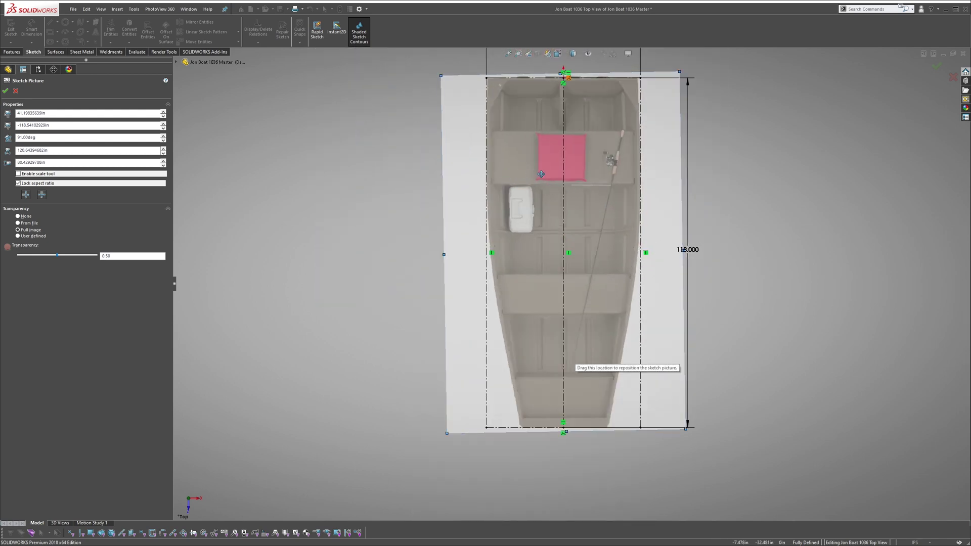